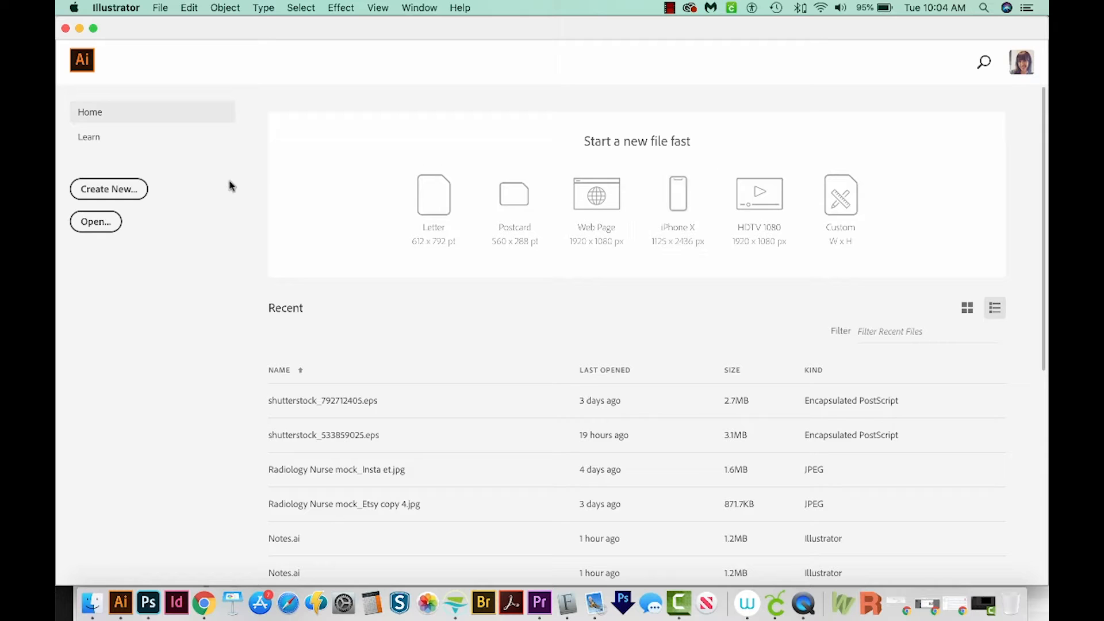
# Create a new print document from the Letter preset, 612 x 792 pt
pyautogui.click(118, 196)
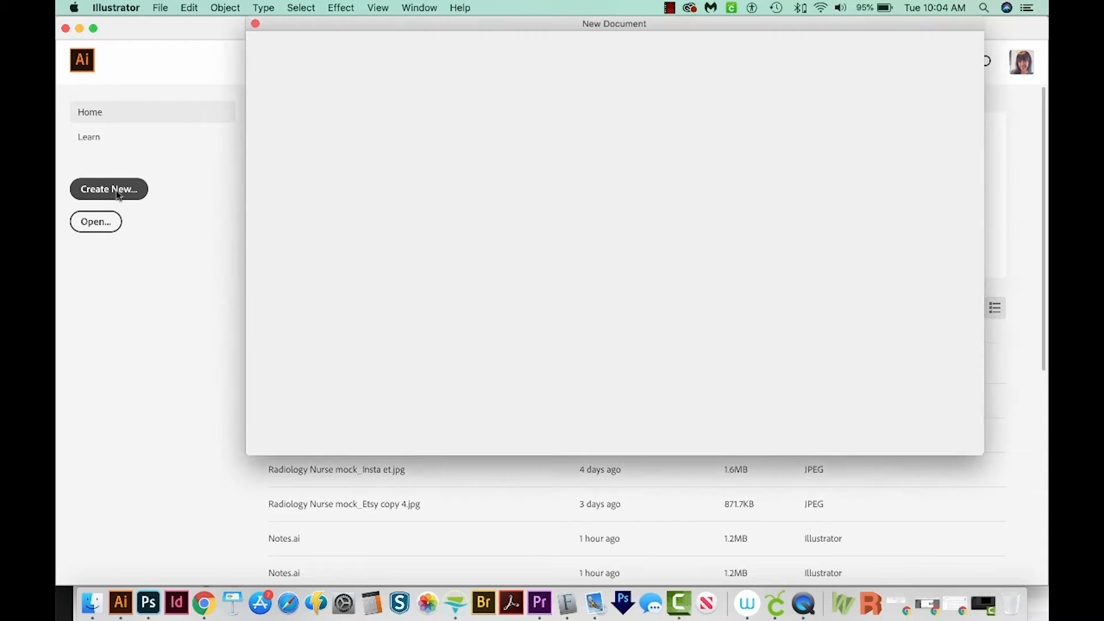
pyautogui.click(661, 57)
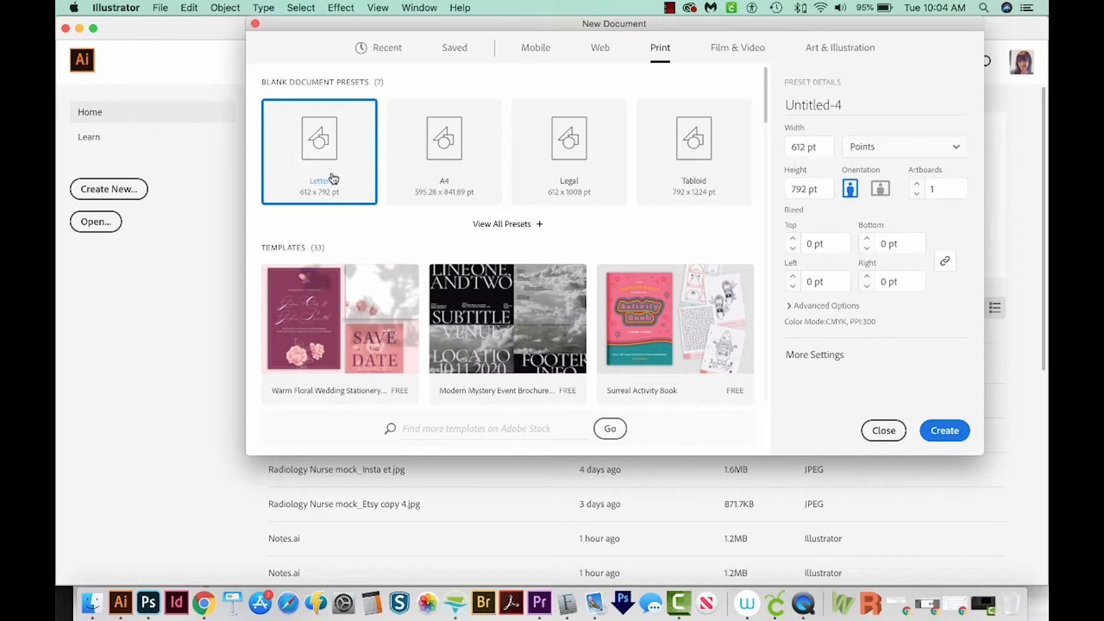
pyautogui.click(943, 431)
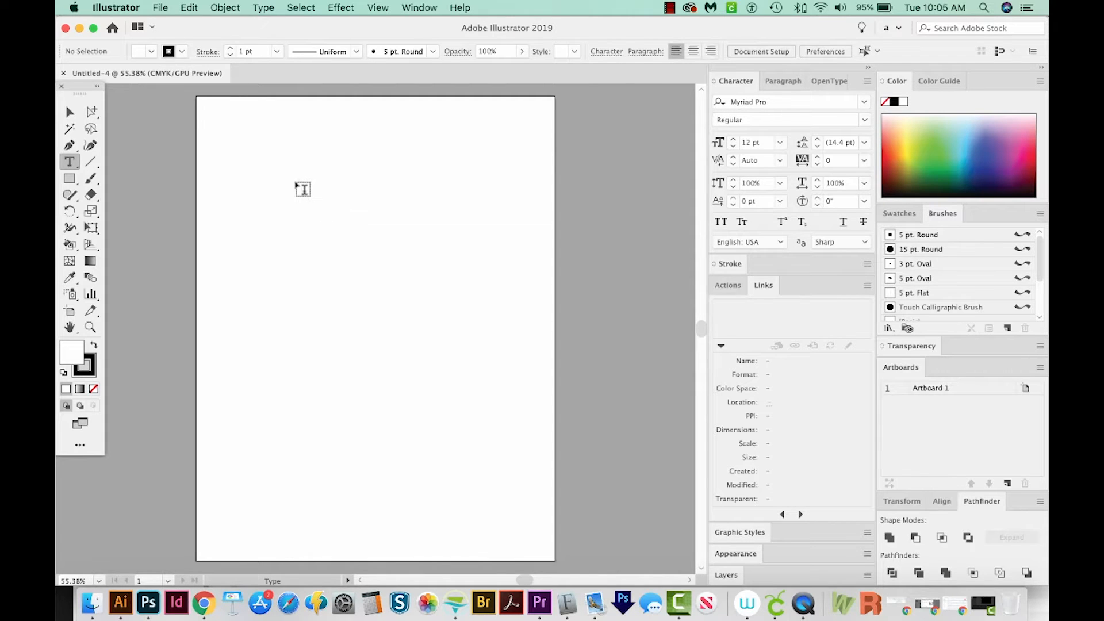
# Add the text "DESIGN", scale it up to about 124.5 pt and place it near the top of the page
pyautogui.click(305, 187)
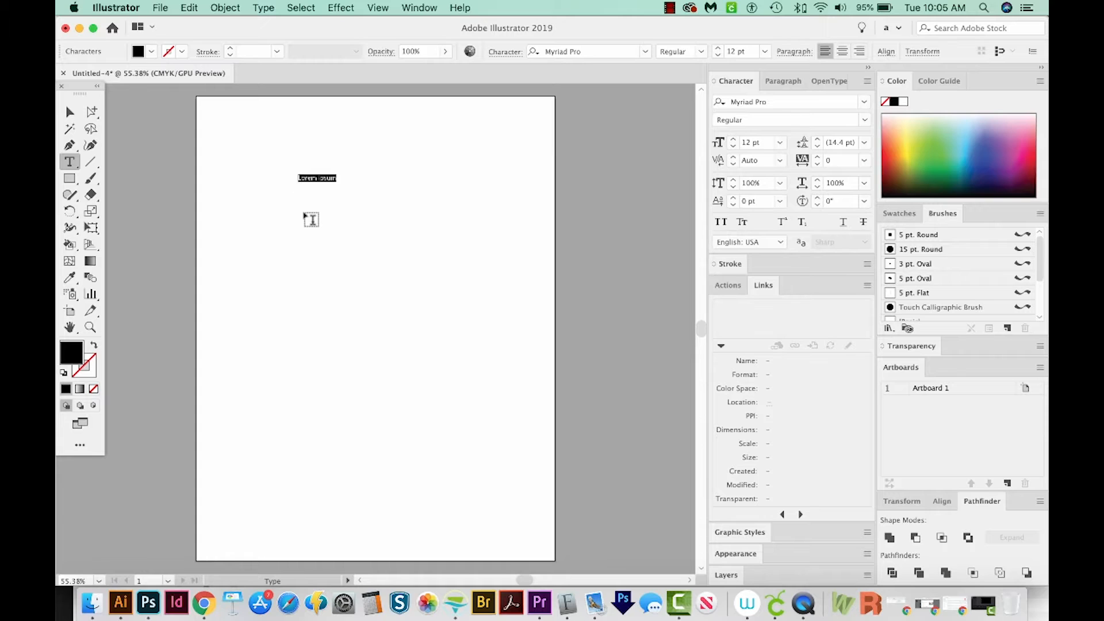
pyautogui.write('DESIGN')
pyautogui.click(71, 115)
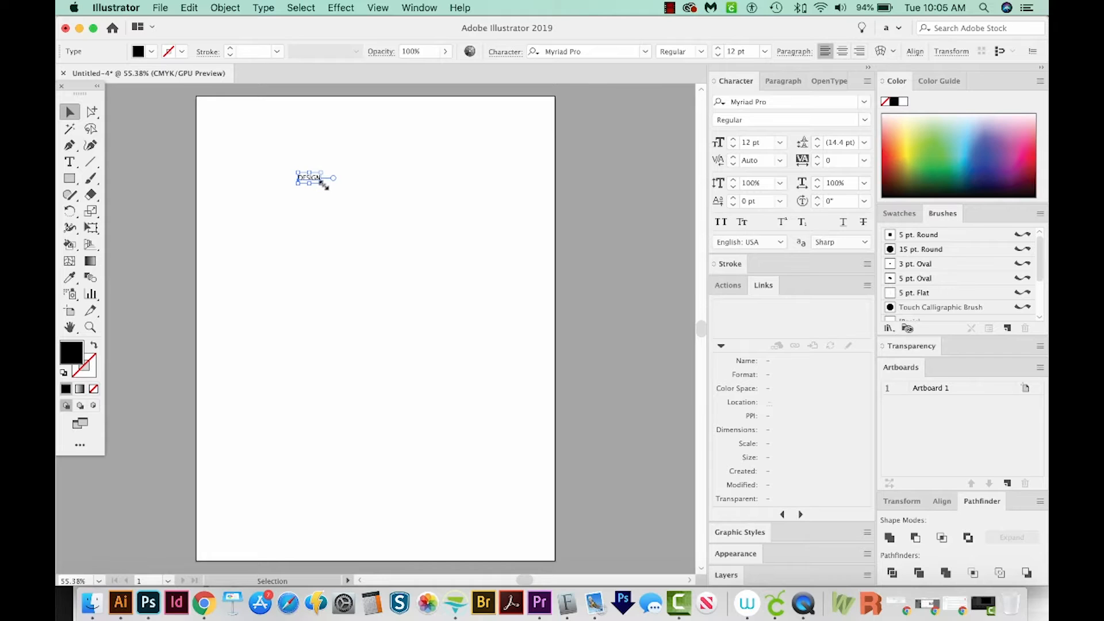
pyautogui.moveTo(324, 184); pyautogui.dragTo(530, 350)
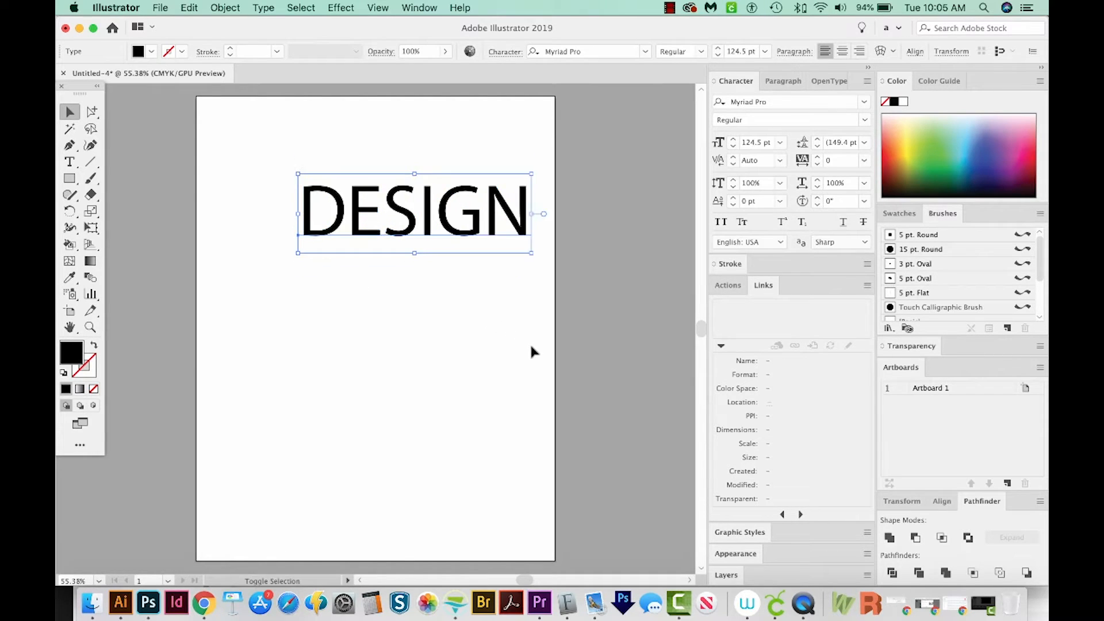
pyautogui.moveTo(460, 223); pyautogui.dragTo(410, 194)
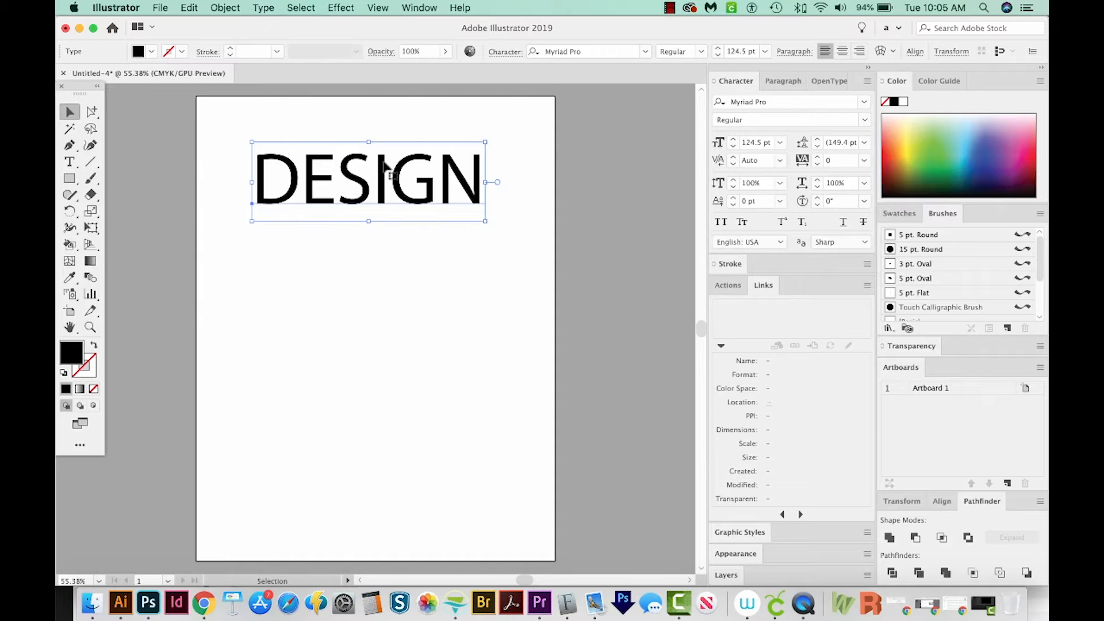
# Duplicate the DESIGN text directly below the original and change the copy's wording to "BUNDLES"
pyautogui.moveTo(383, 165); pyautogui.dragTo(386, 235)
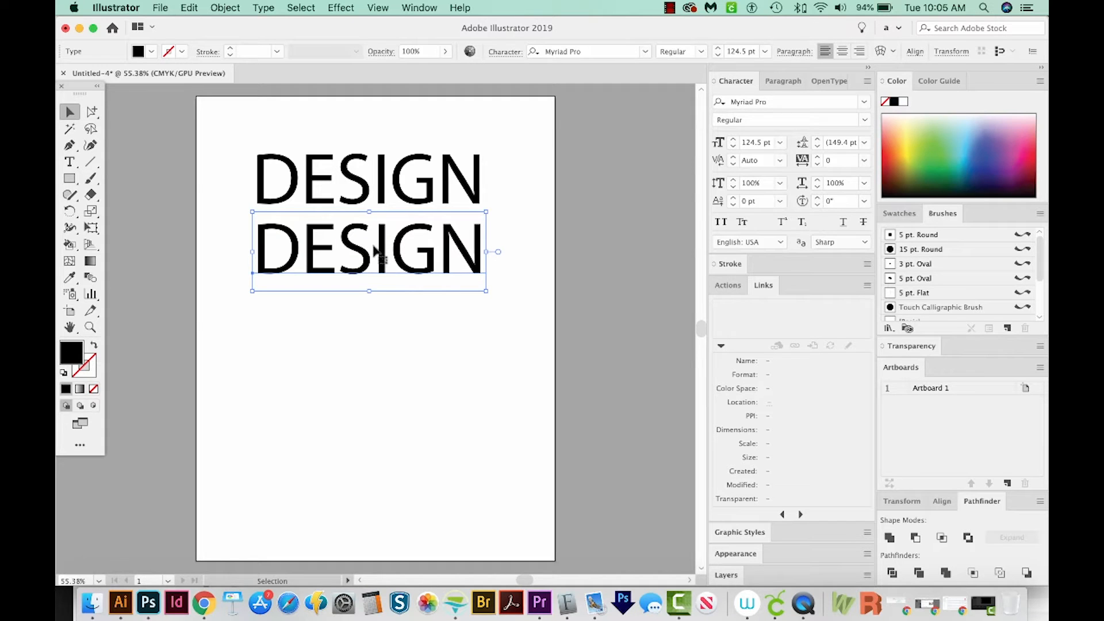
pyautogui.doubleClick(374, 250)
pyautogui.doubleClick(369, 251)
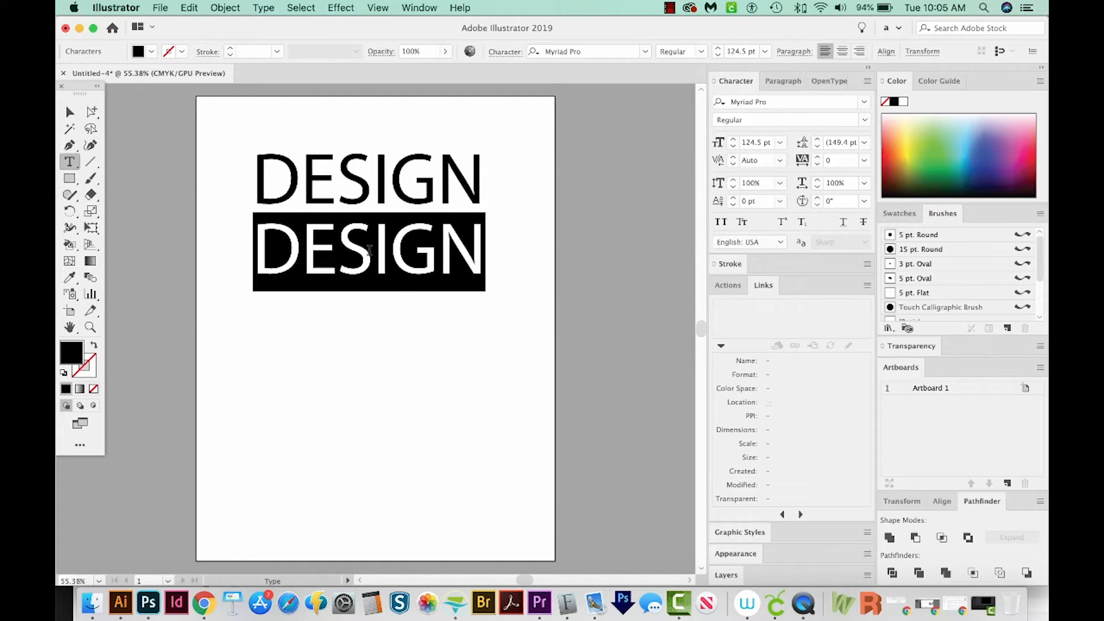
pyautogui.write('BUNDLES')
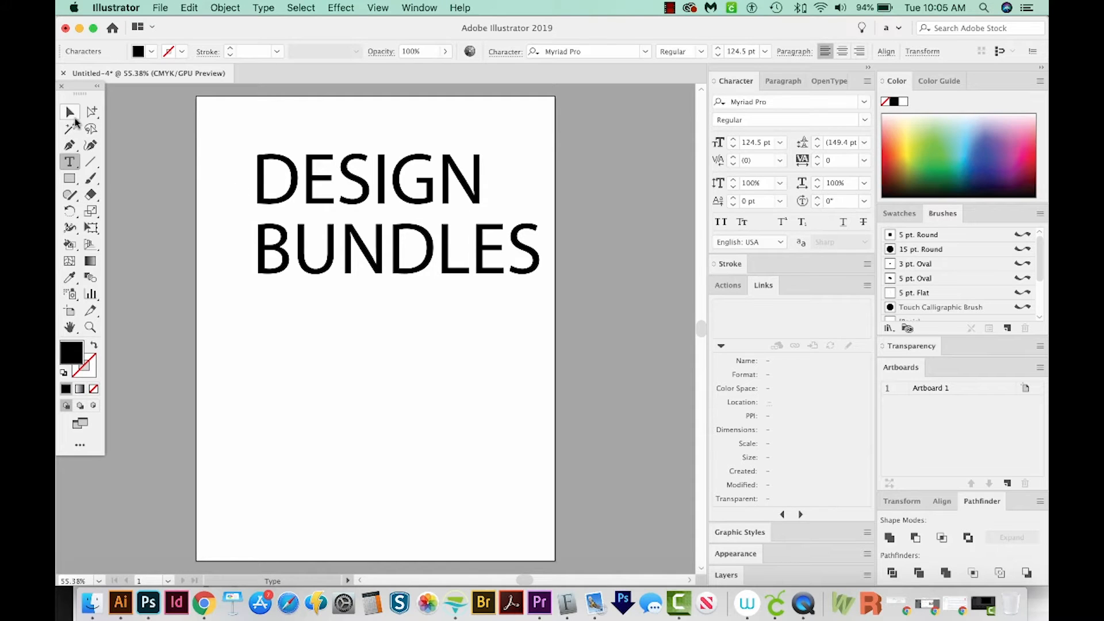
pyautogui.click(68, 113)
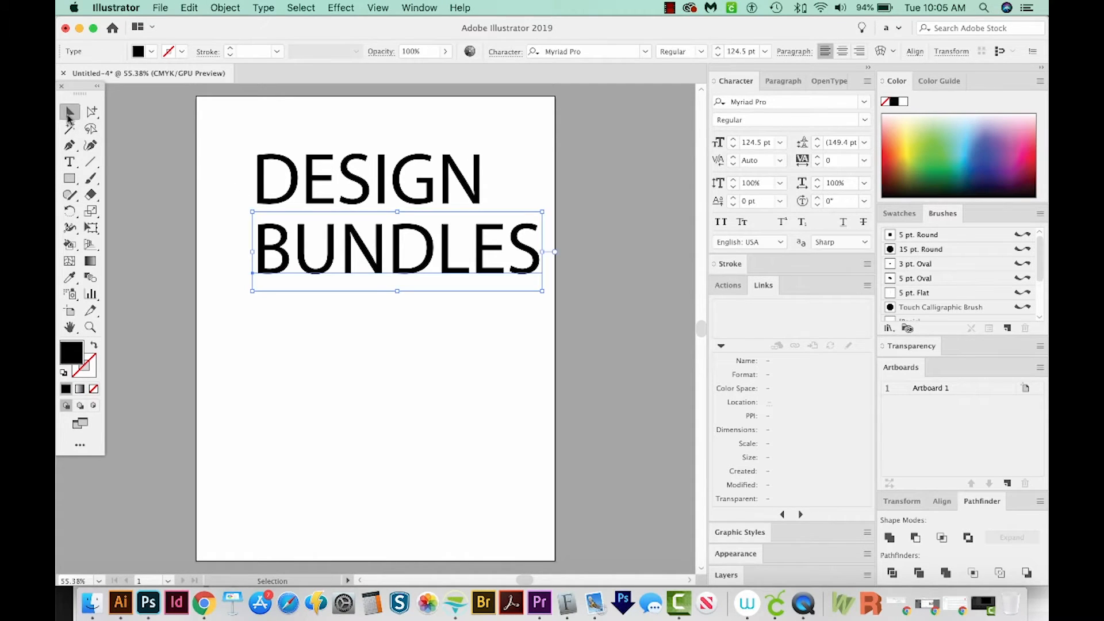
# Center-align the DESIGN and BUNDLES text together and move both back to the middle of the page's upper part
pyautogui.keyDown('shift'); pyautogui.click(323, 198); pyautogui.keyUp('shift')
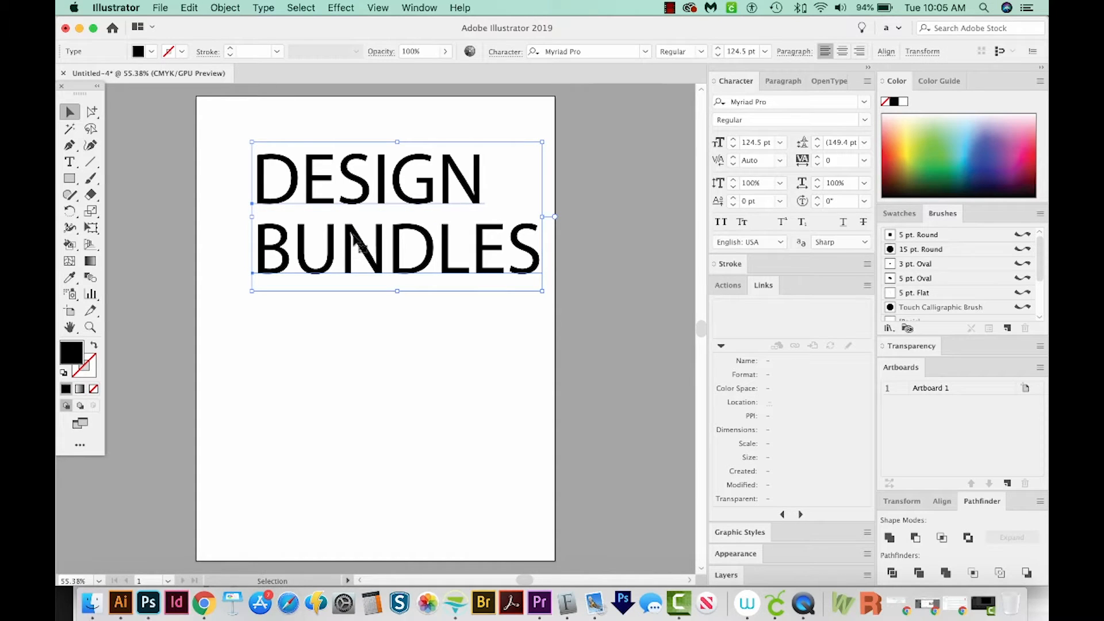
pyautogui.press('super+shift+c')
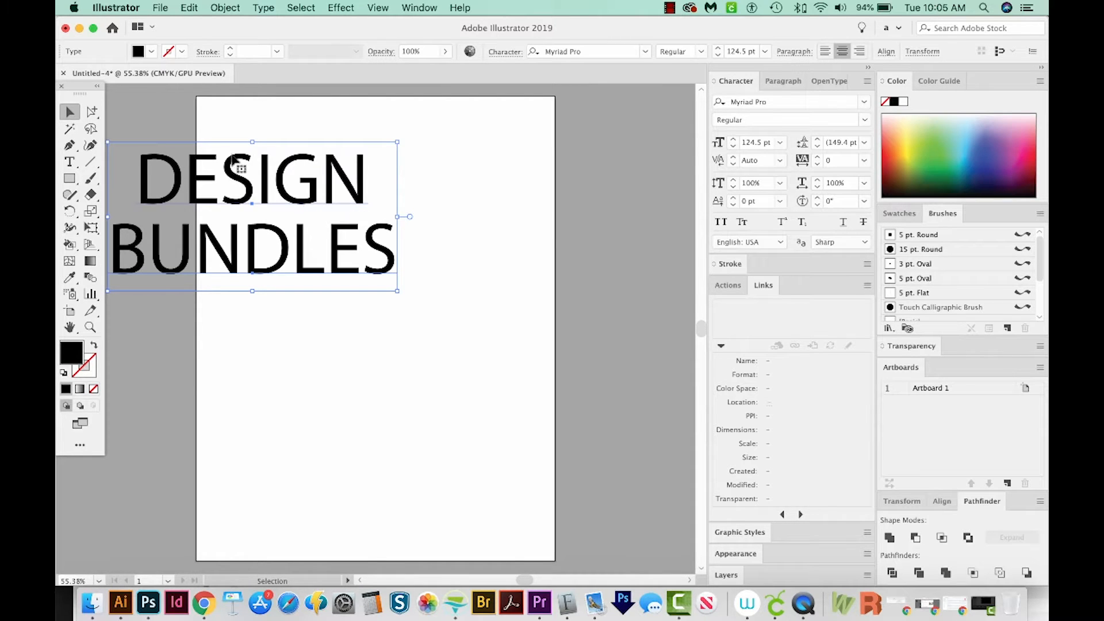
pyautogui.moveTo(245, 196); pyautogui.dragTo(367, 199)
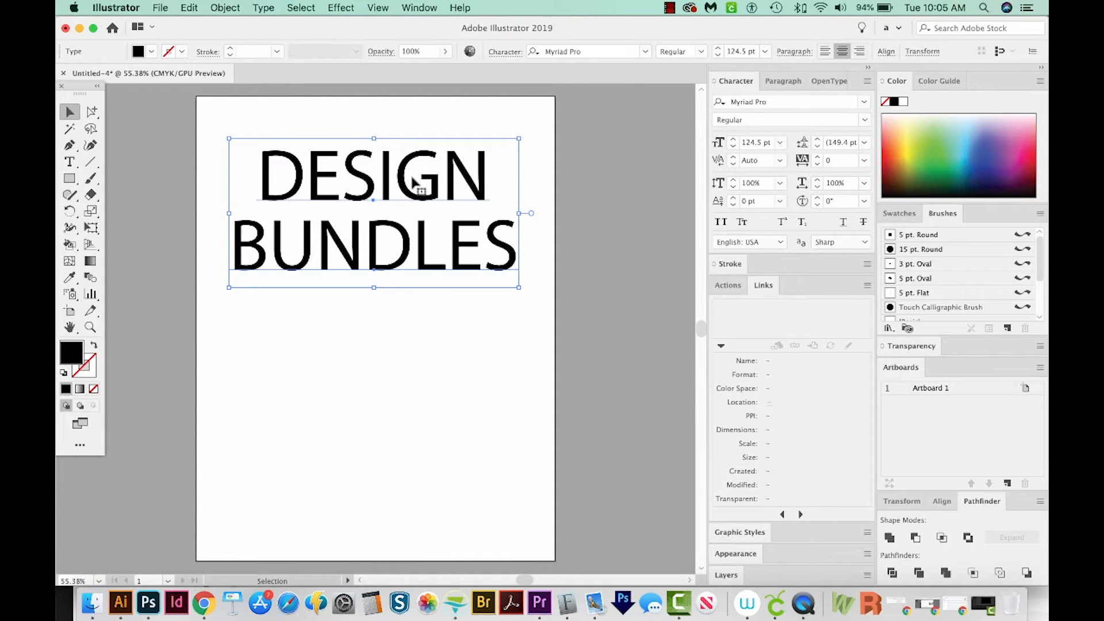
# Set the font of both text lines to Impact
pyautogui.click(601, 52)
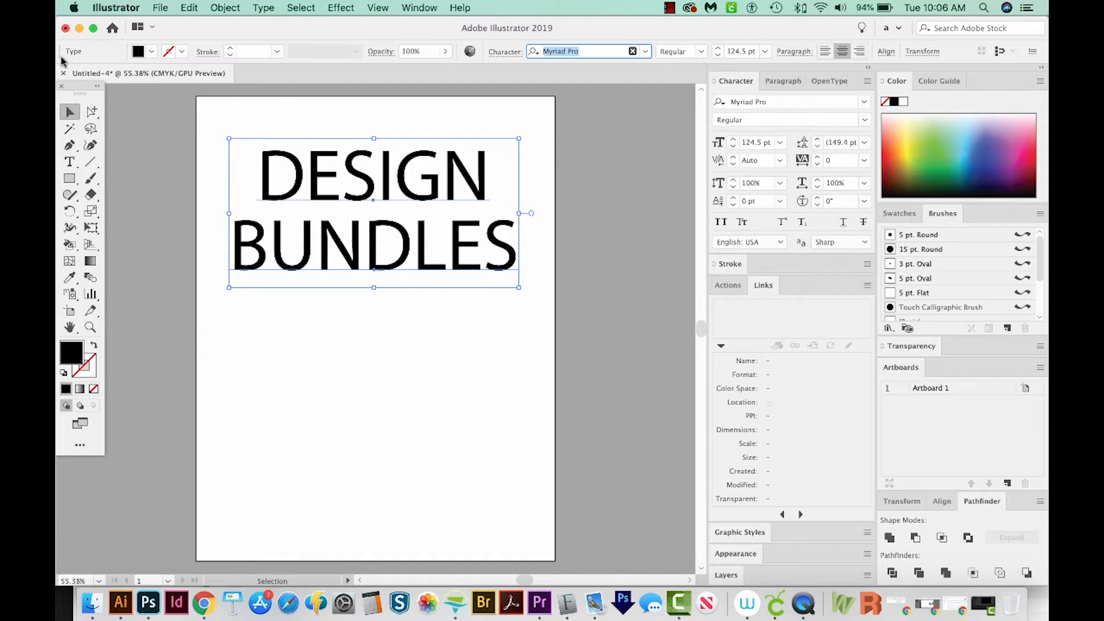
pyautogui.click(420, 7)
pyautogui.press('Escape')
pyautogui.write('imp')
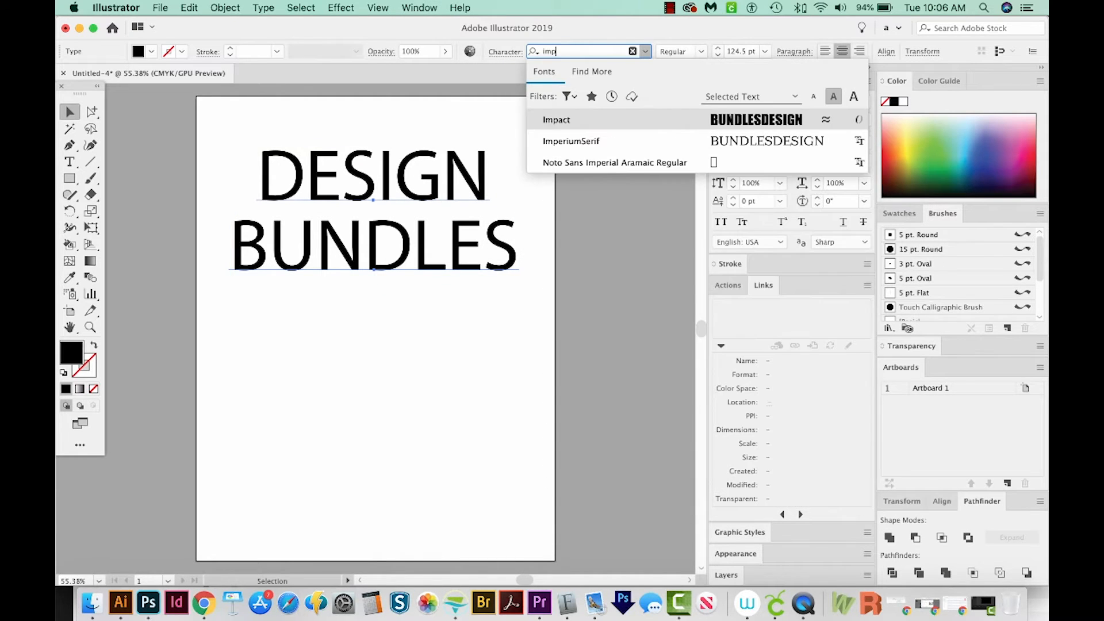
pyautogui.click(728, 121)
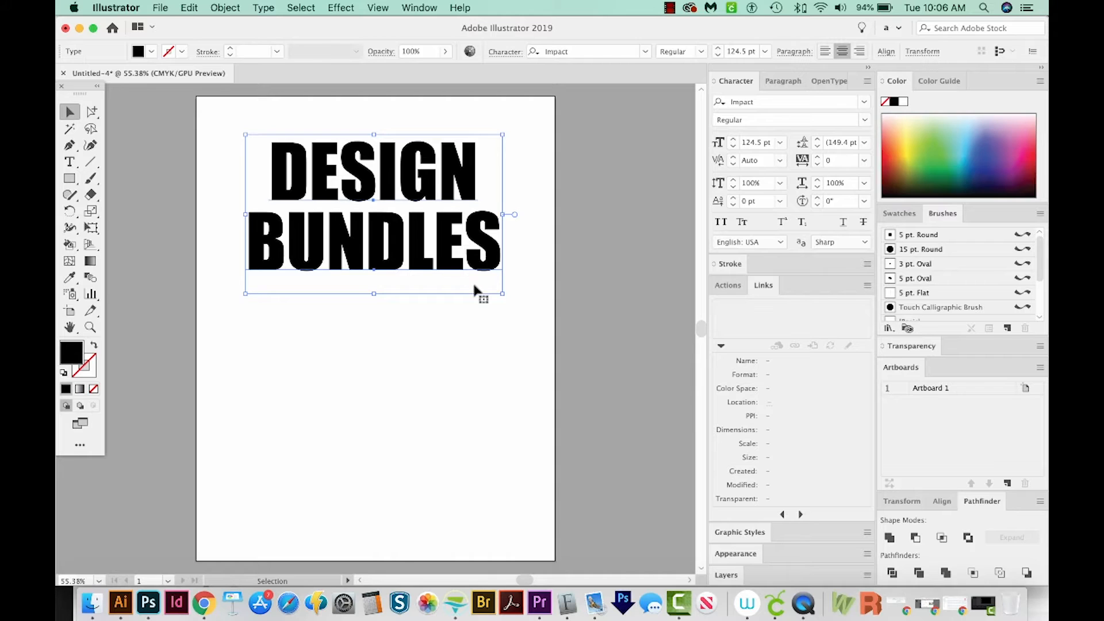
# Add a new layer above the text and lock Layer 1
pyautogui.click(726, 575)
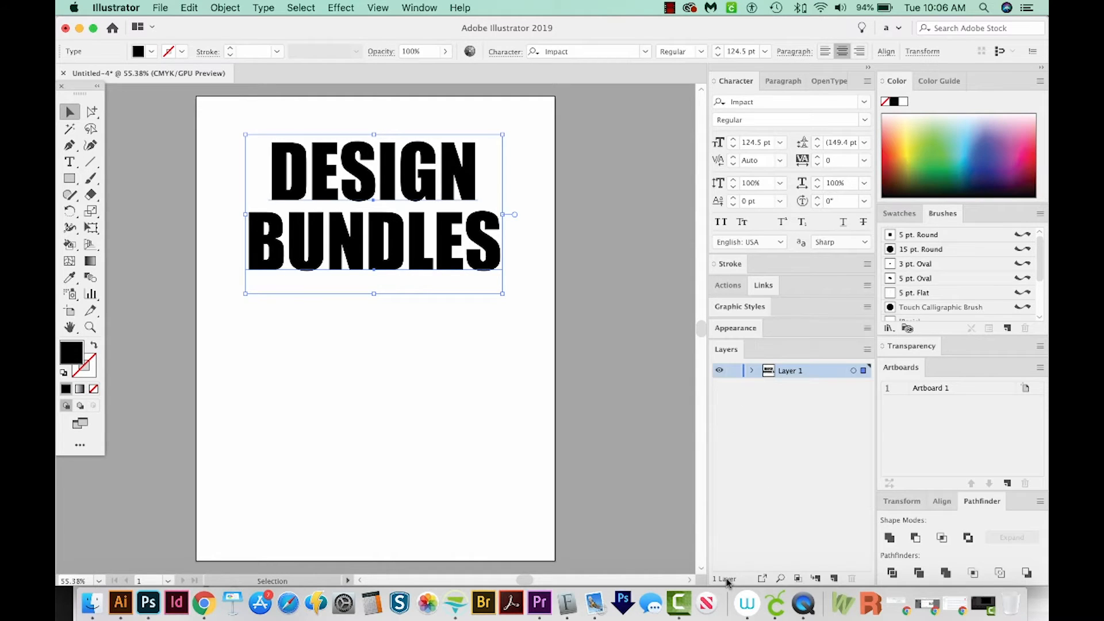
pyautogui.click(834, 578)
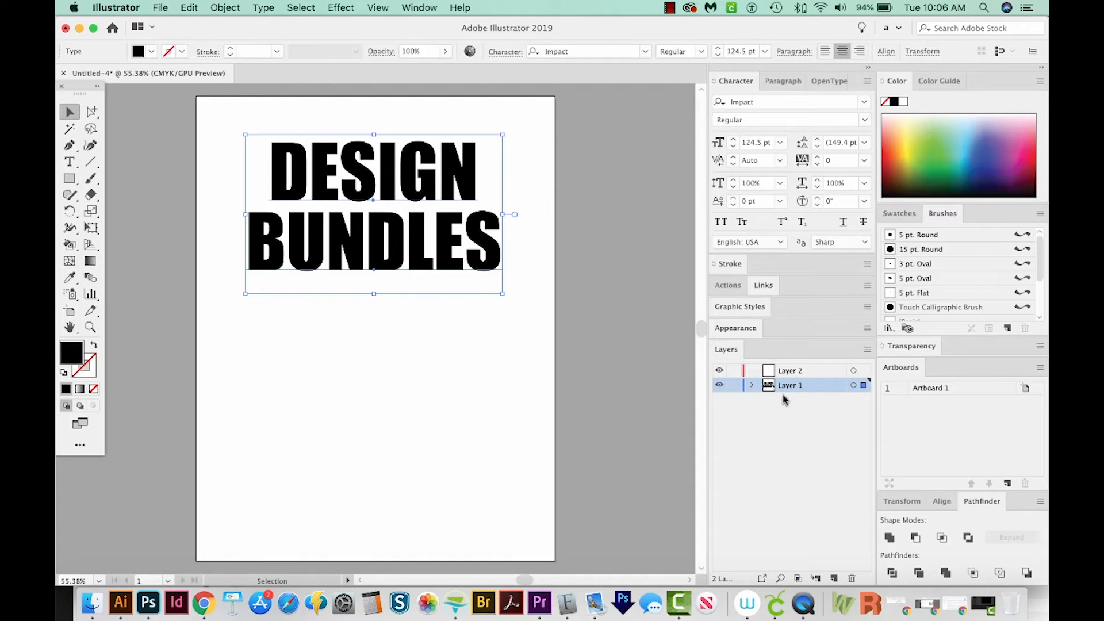
pyautogui.click(734, 385)
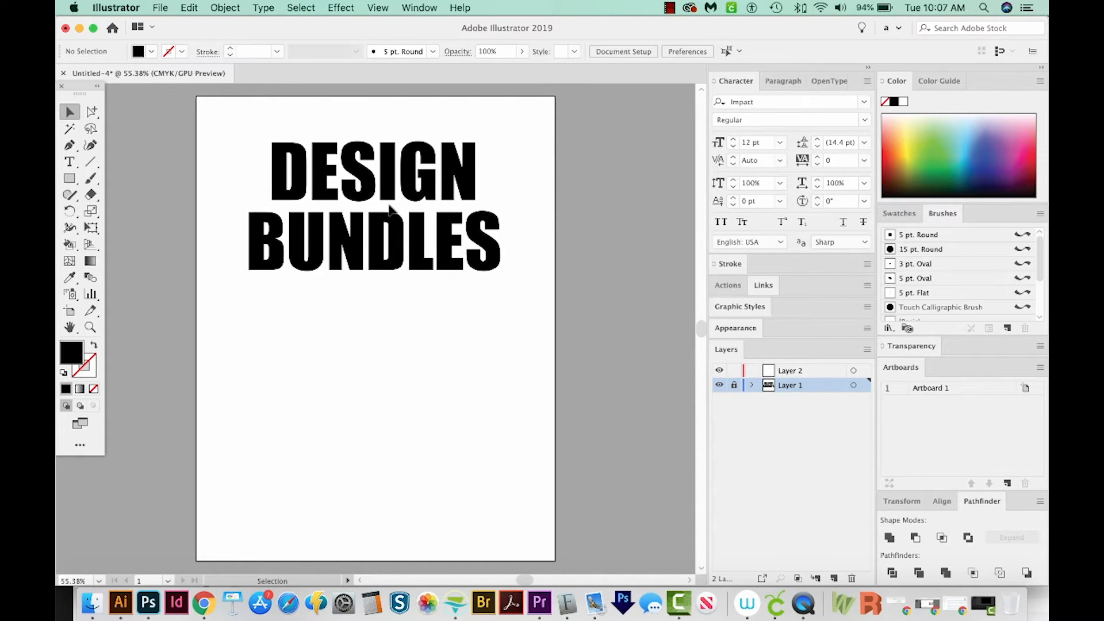
# On Layer 2, draw a thin horizontal rectangle across the top edge of DESIGN, wider than both words, and fill it pale blue
pyautogui.press('m')
pyautogui.hscroll(-1, 281, 137)
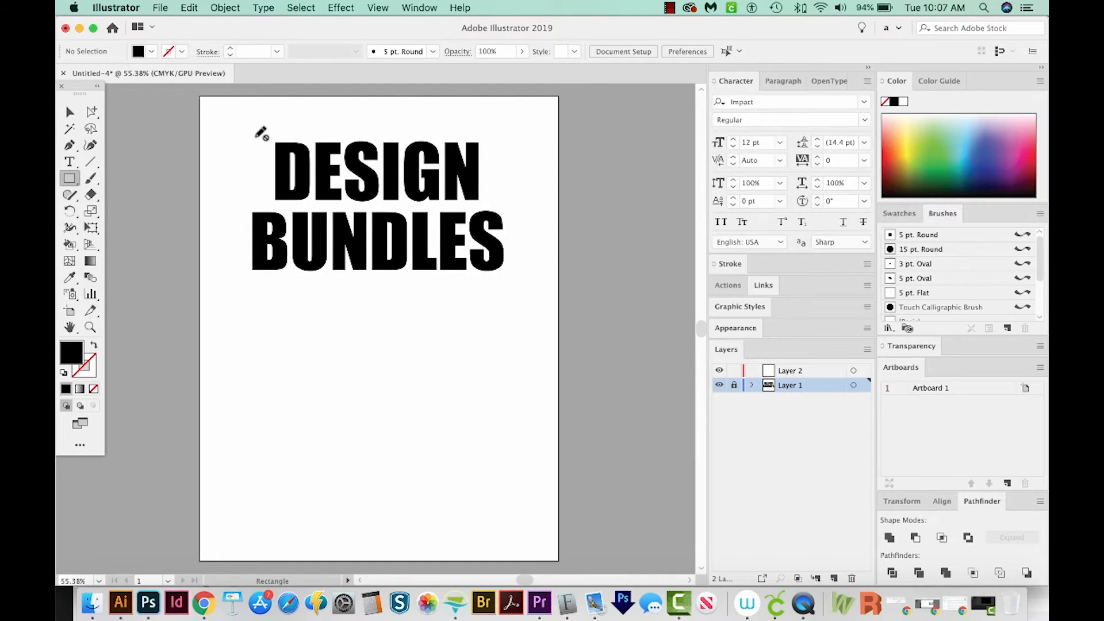
pyautogui.hscroll(1, 249, 153)
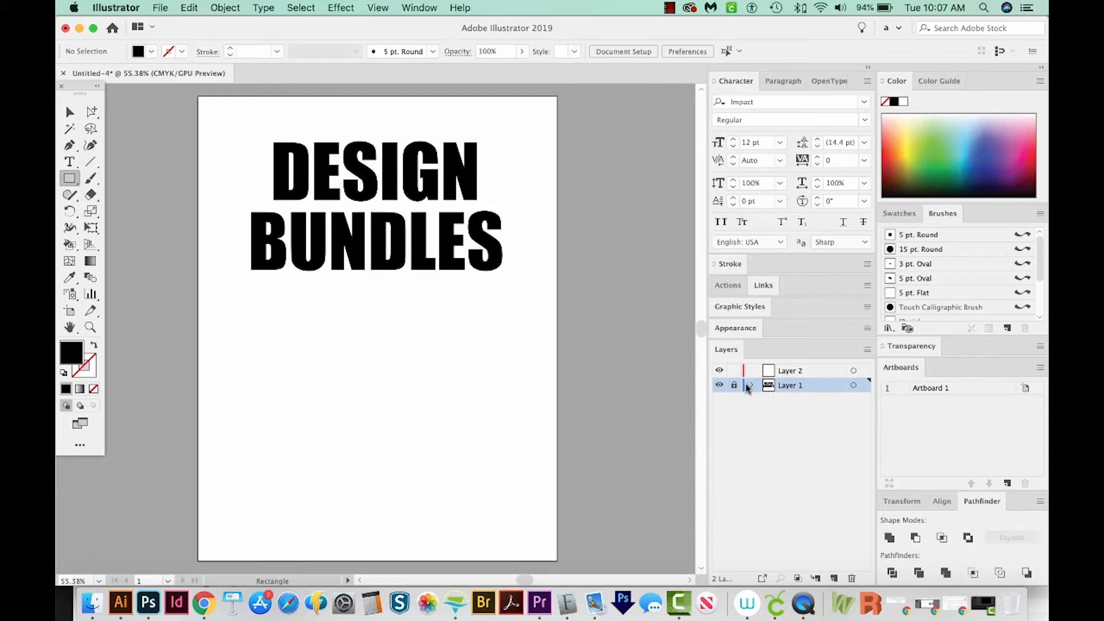
pyautogui.click(802, 372)
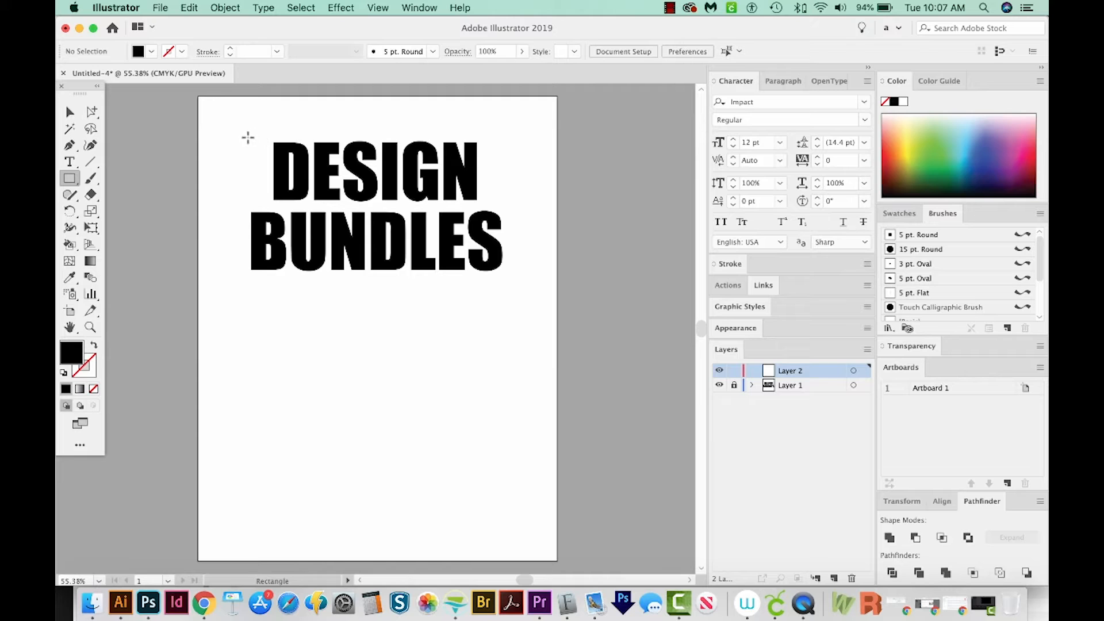
pyautogui.moveTo(231, 135); pyautogui.dragTo(527, 148)
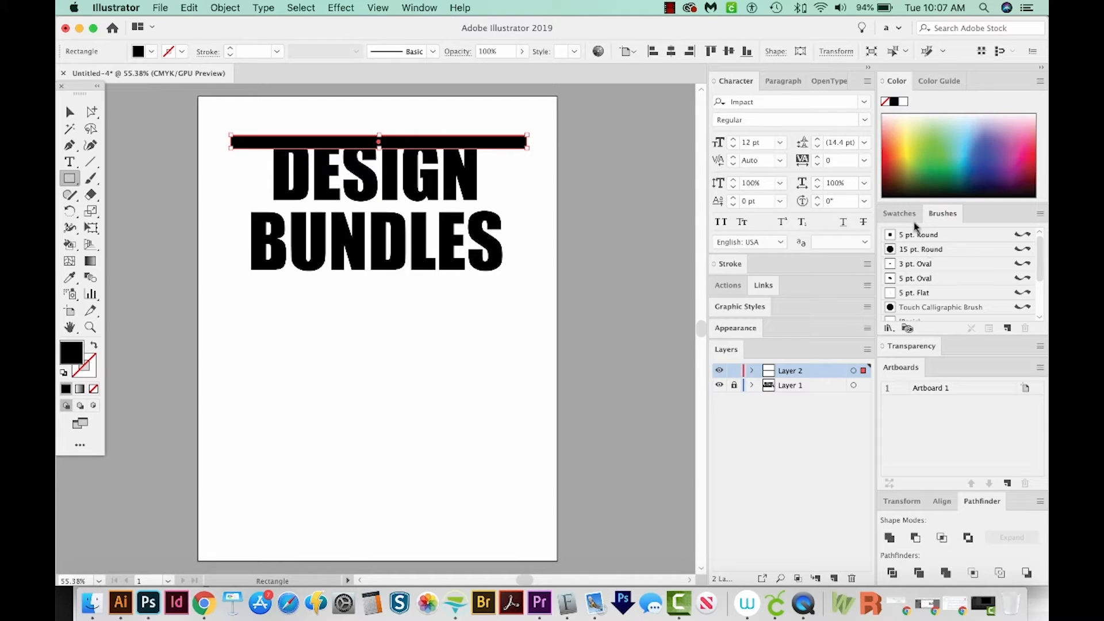
pyautogui.click(419, 8)
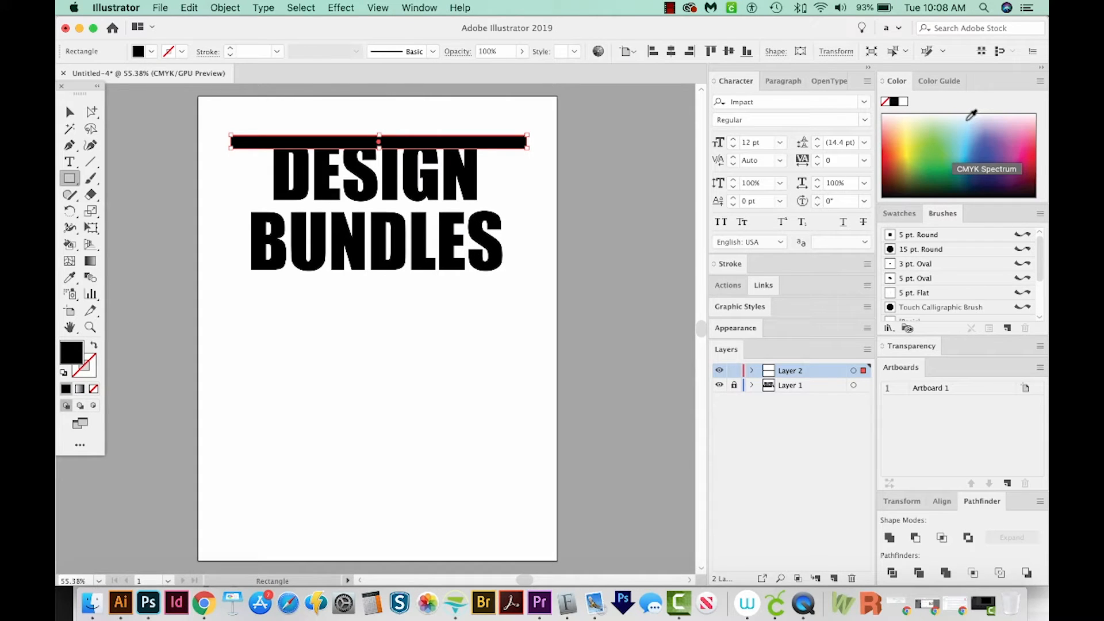
pyautogui.click(968, 118)
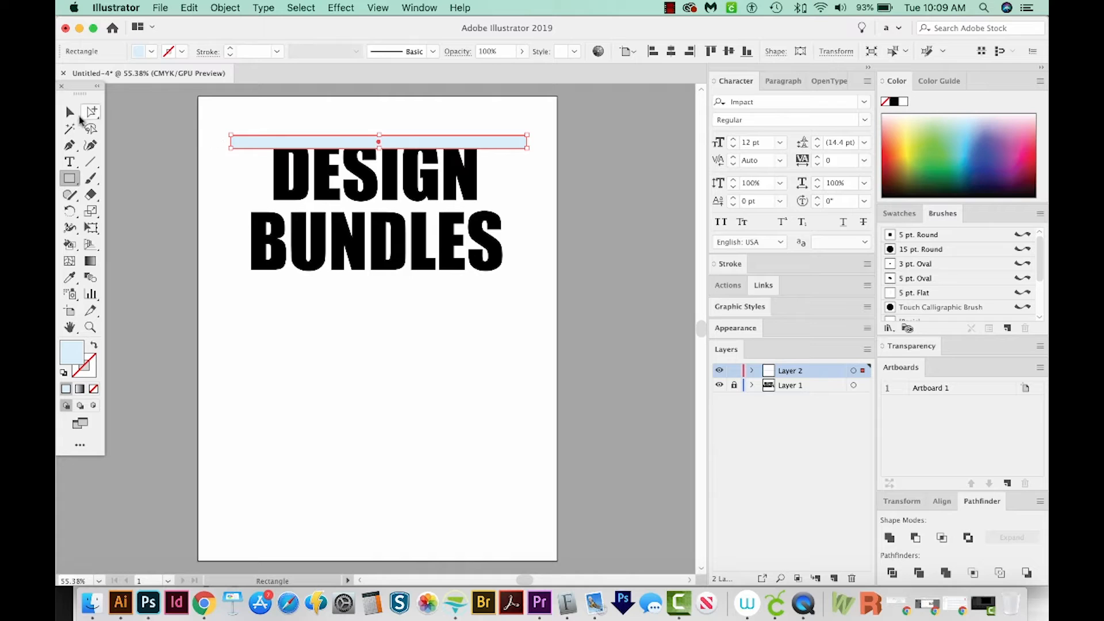
# Duplicate the pale blue strip directly beneath itself, make the copy slightly taller and fill it with blue #8ecae8
pyautogui.click(69, 111)
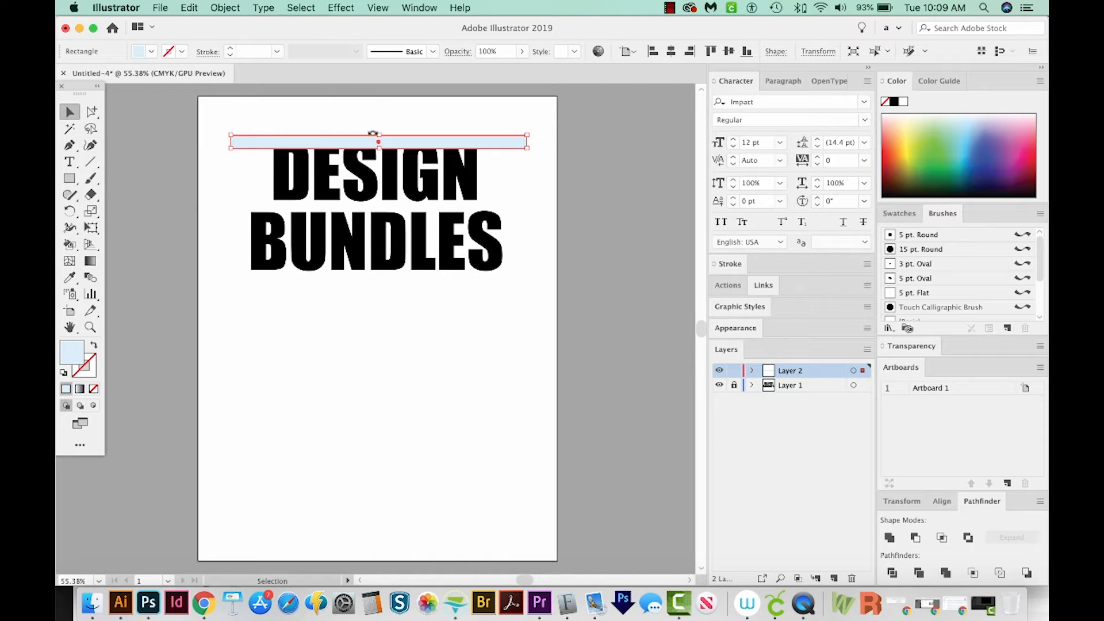
pyautogui.moveTo(378, 136); pyautogui.dragTo(372, 167)
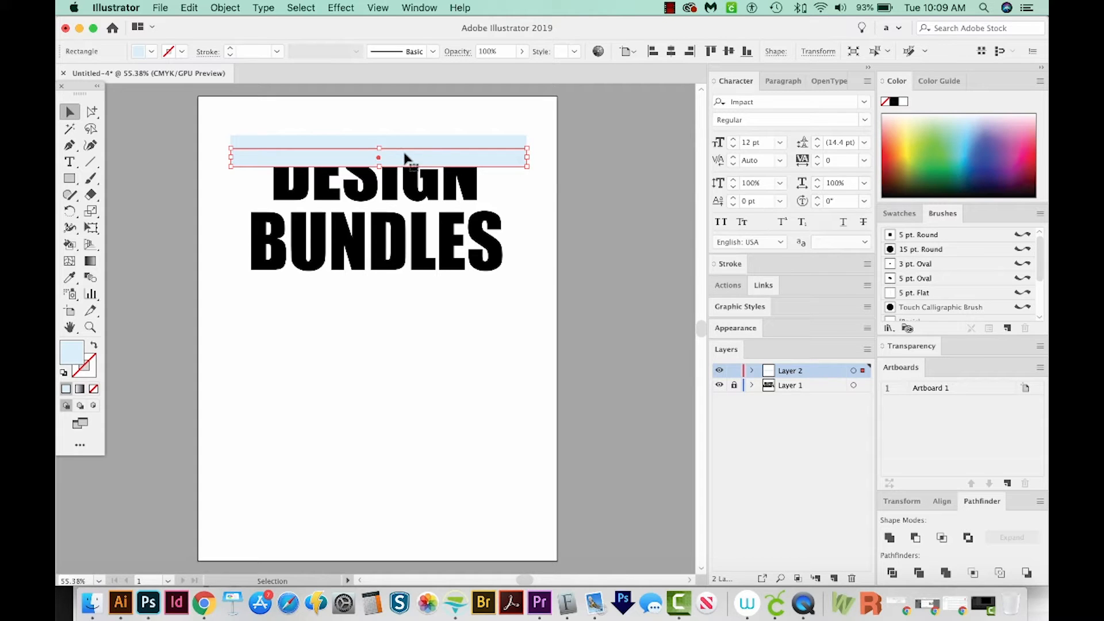
pyautogui.doubleClick(72, 357)
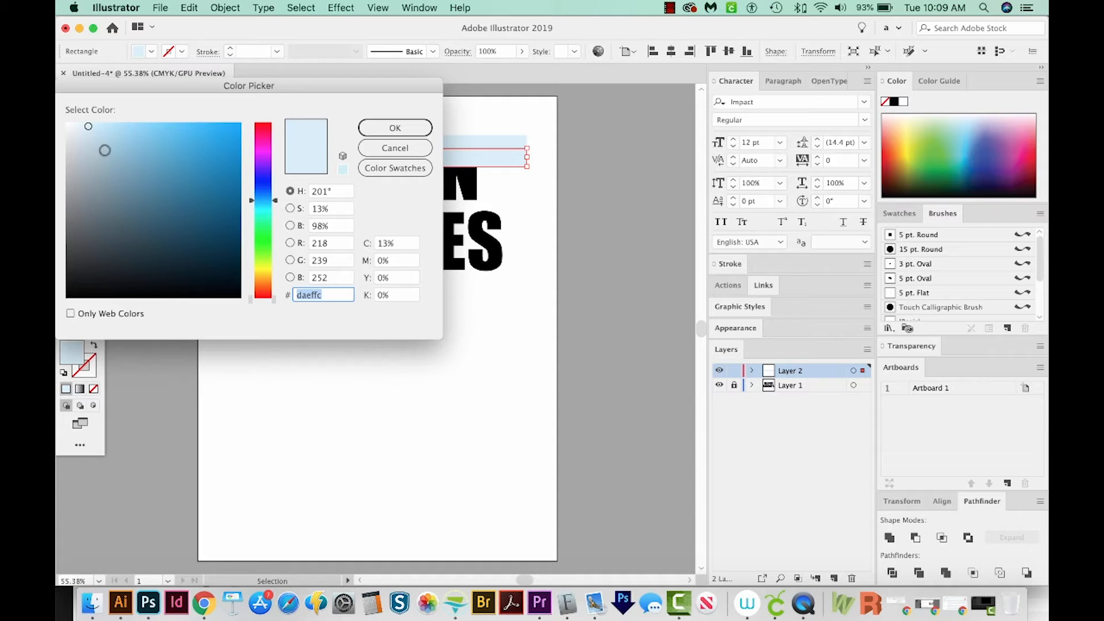
pyautogui.moveTo(104, 151); pyautogui.dragTo(134, 137)
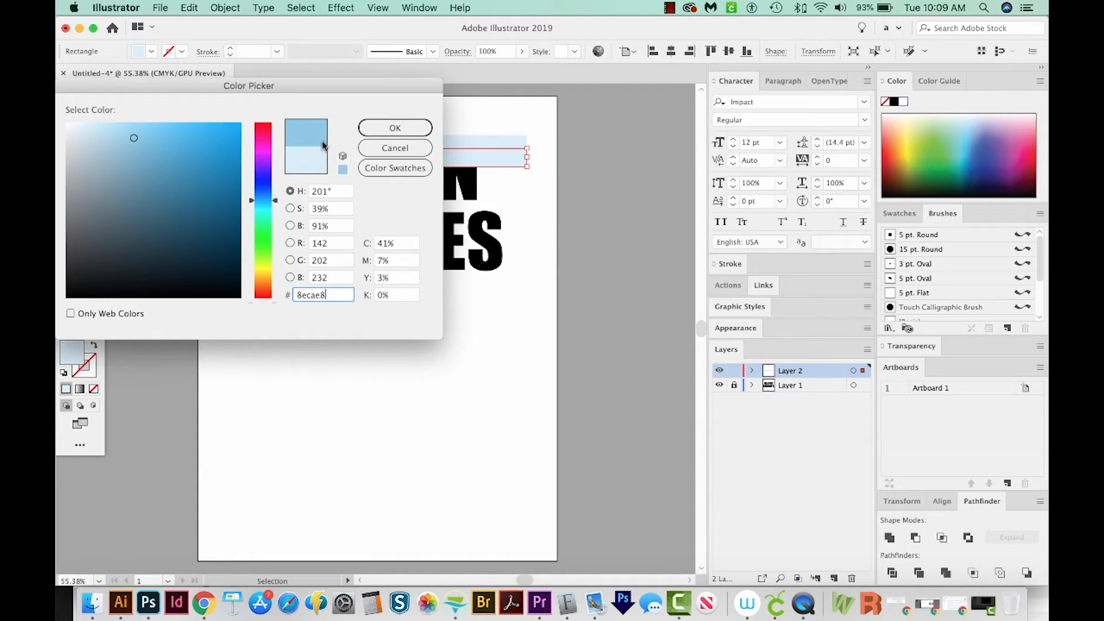
pyautogui.click(395, 127)
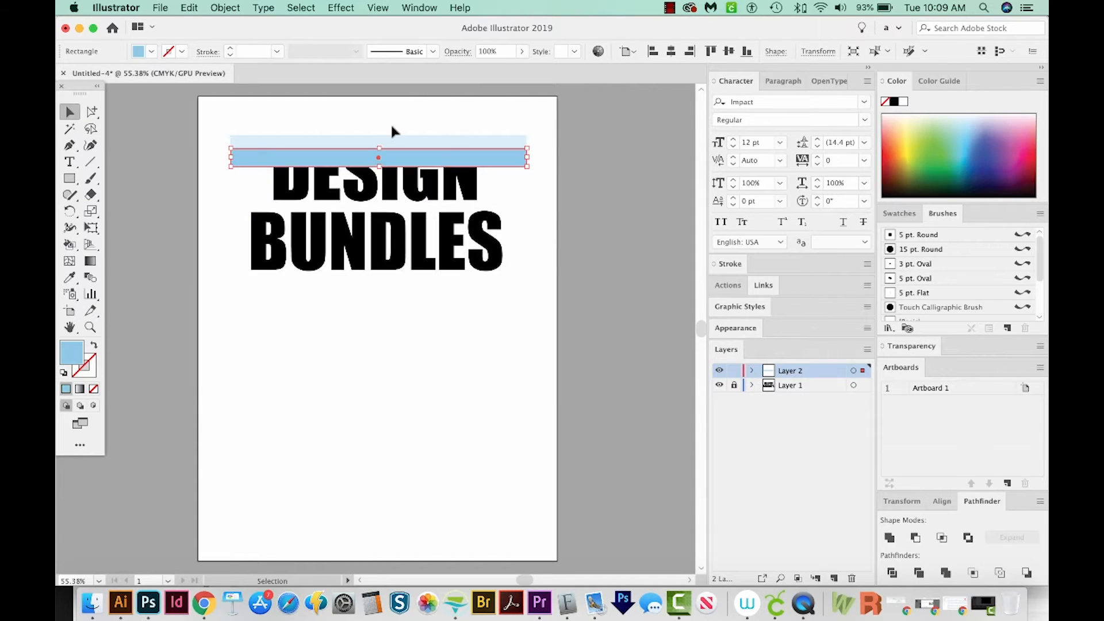
# Duplicate the blue strip beneath itself, fill the copy teal and stretch it to cover the rest of DESIGN
pyautogui.hscroll(-1, 407, 158)
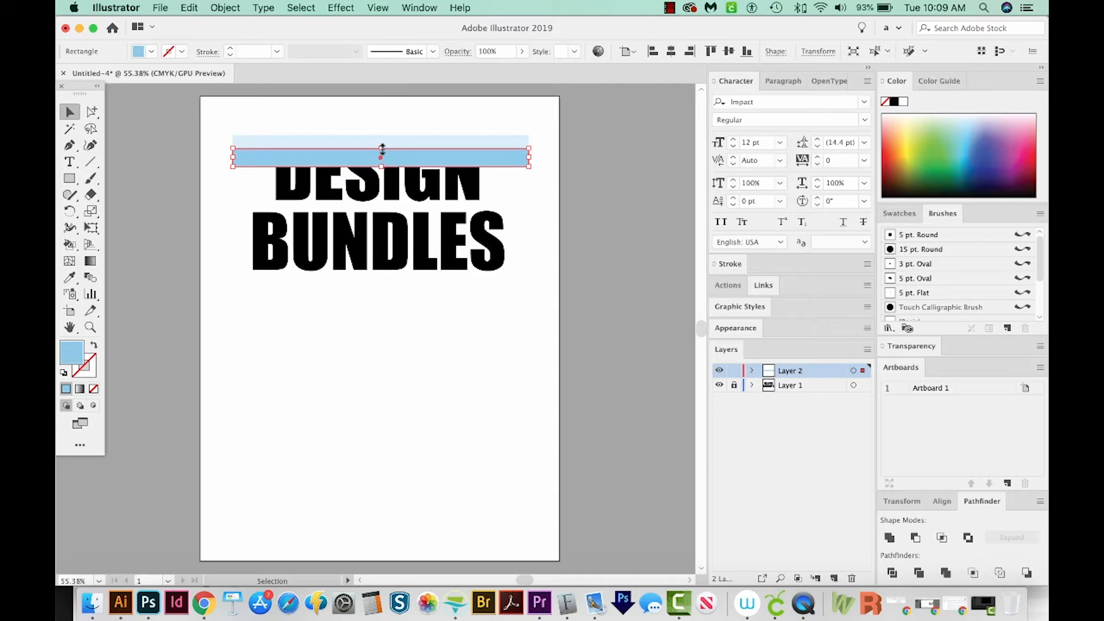
pyautogui.moveTo(382, 149); pyautogui.dragTo(380, 174)
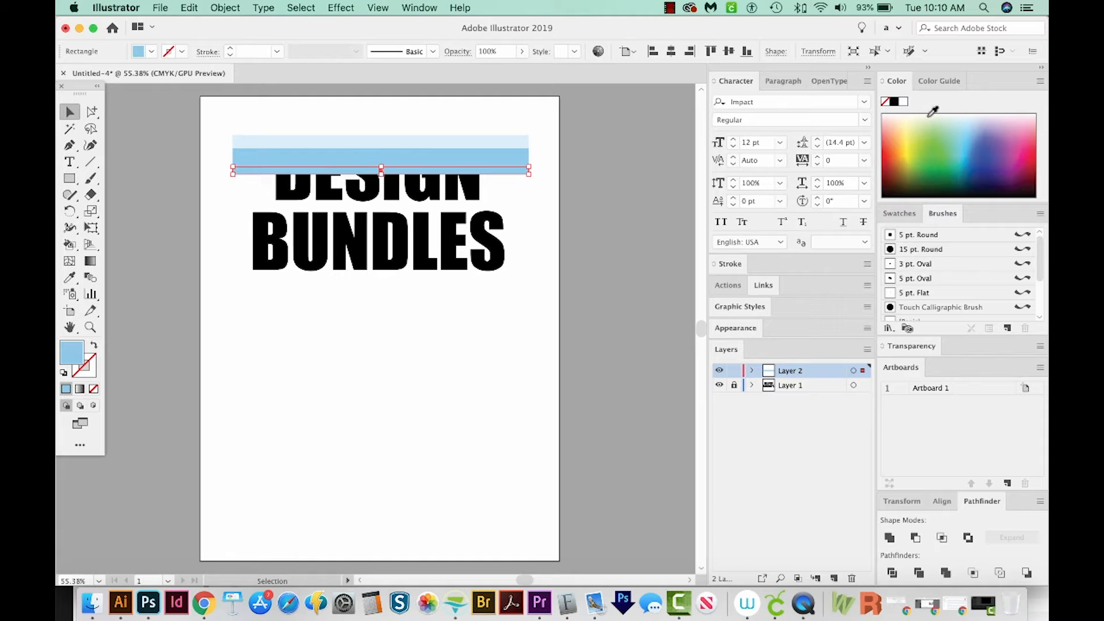
pyautogui.click(955, 128)
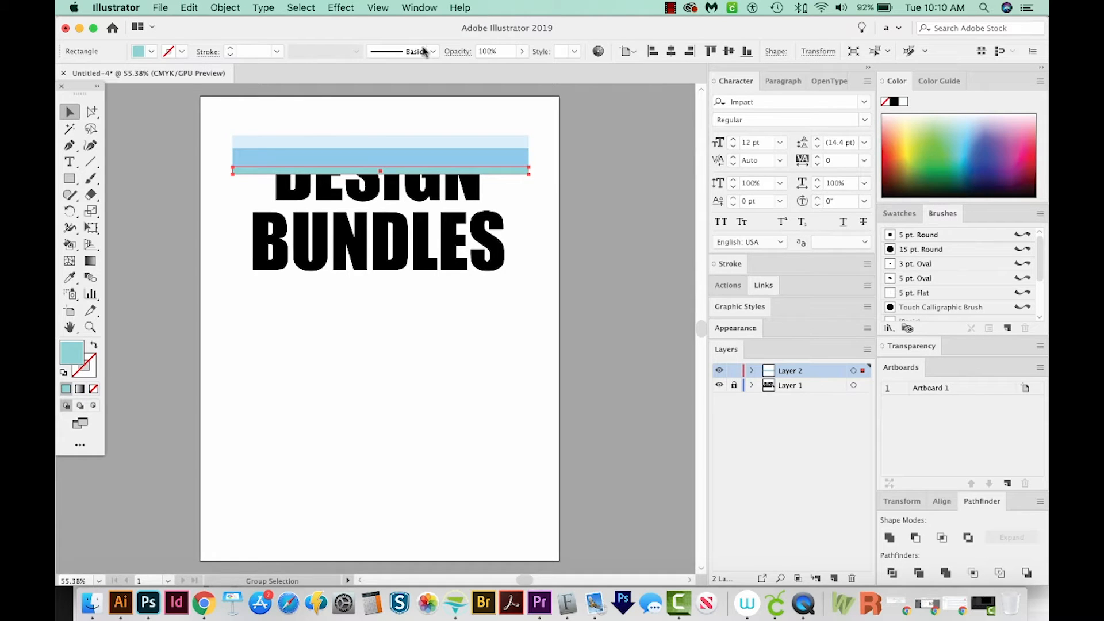
pyautogui.moveTo(381, 166); pyautogui.dragTo(376, 205)
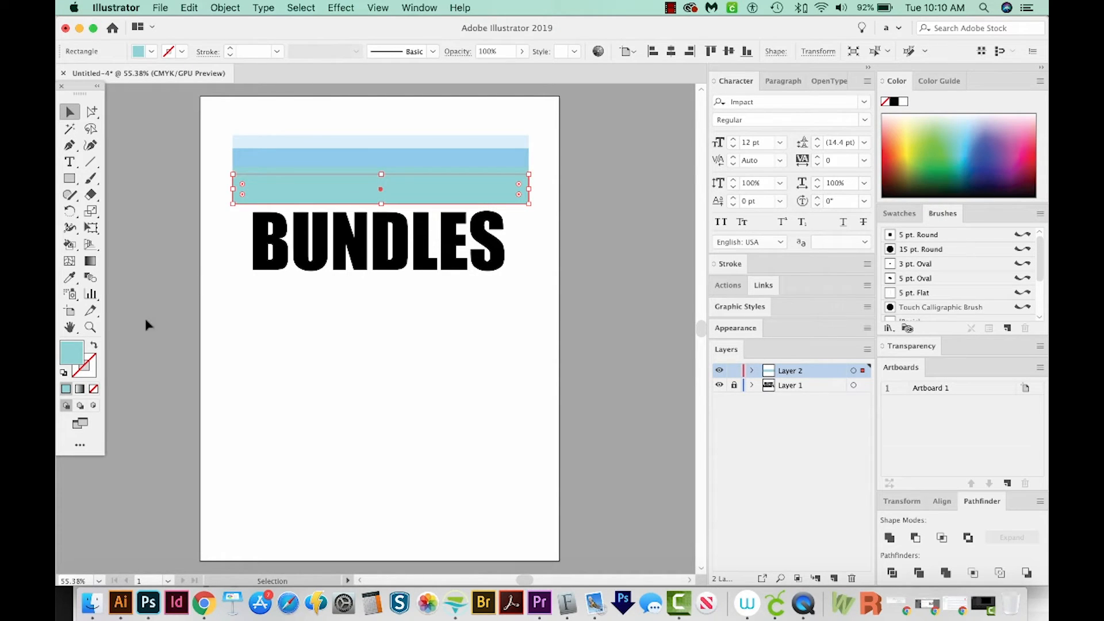
# Fill the lowest strip over DESIGN with the darker blue #3393aa and deselect it
pyautogui.doubleClick(75, 354)
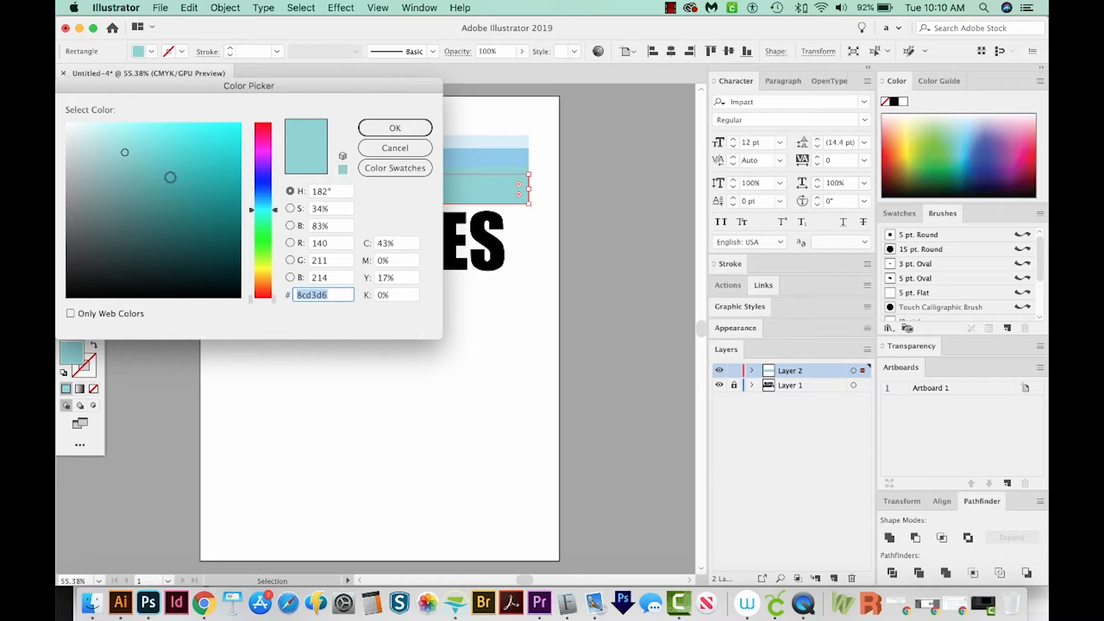
pyautogui.click(188, 181)
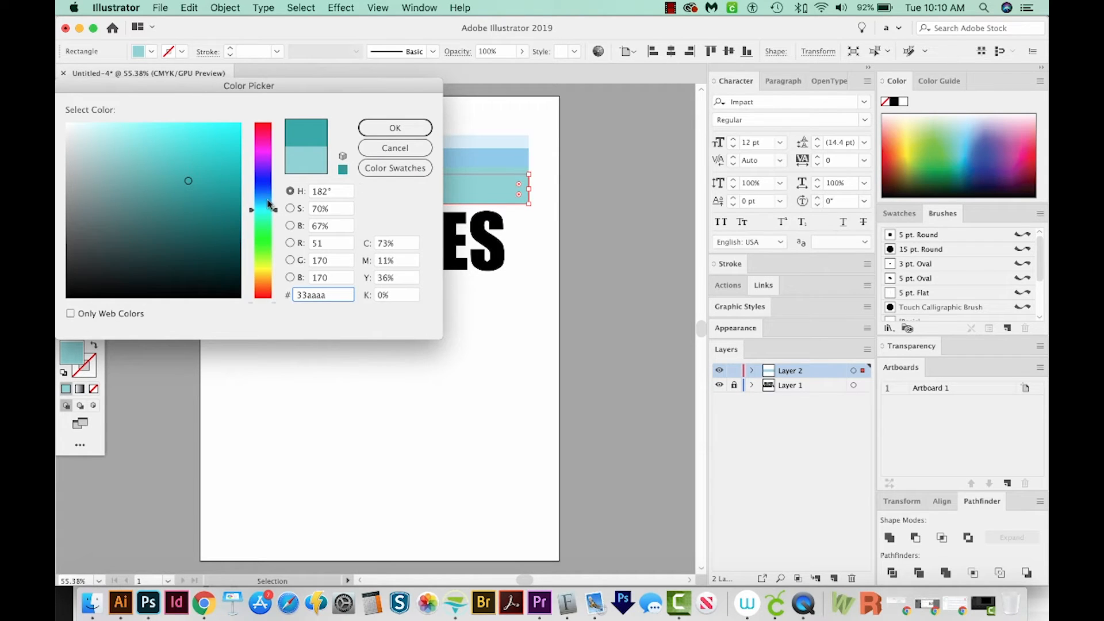
pyautogui.moveTo(275, 212); pyautogui.dragTo(275, 204)
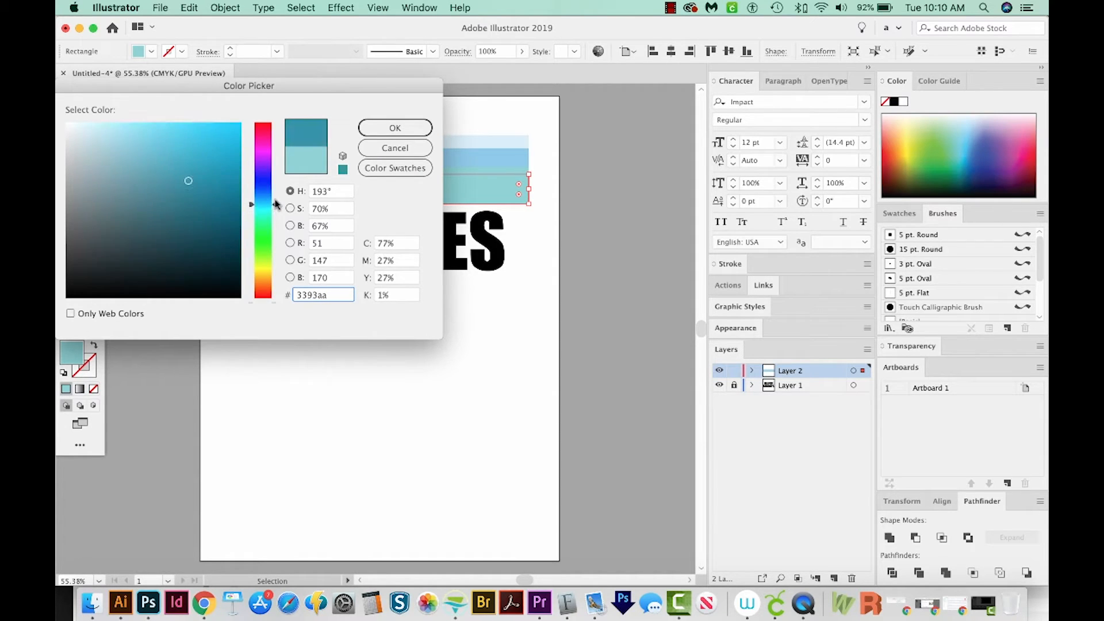
pyautogui.click(397, 129)
pyautogui.hscroll(-1, 405, 161)
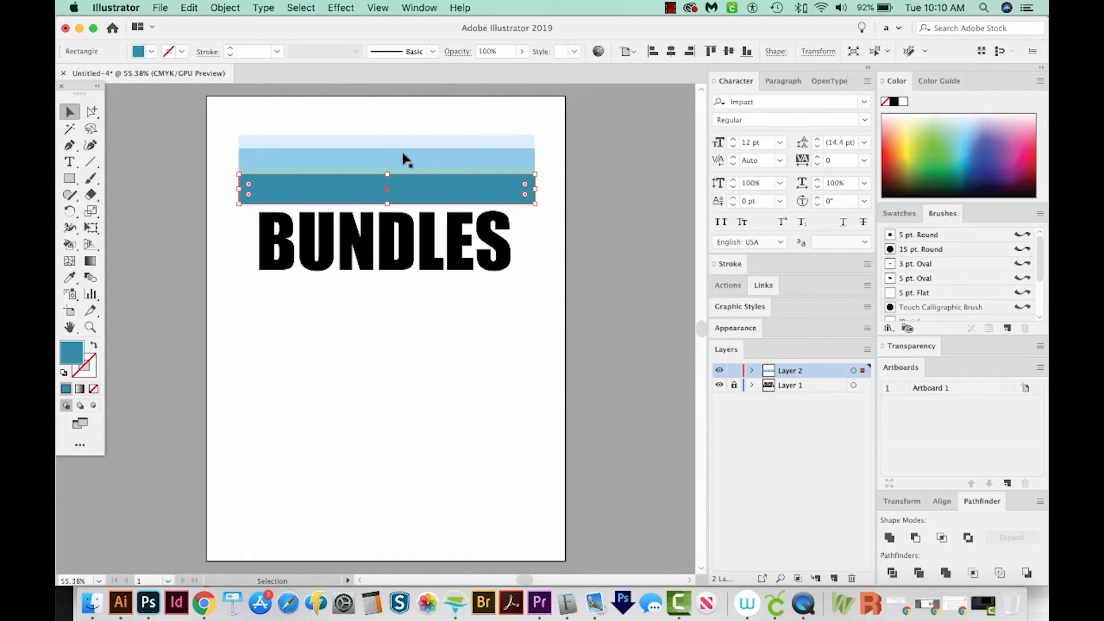
pyautogui.click(547, 119)
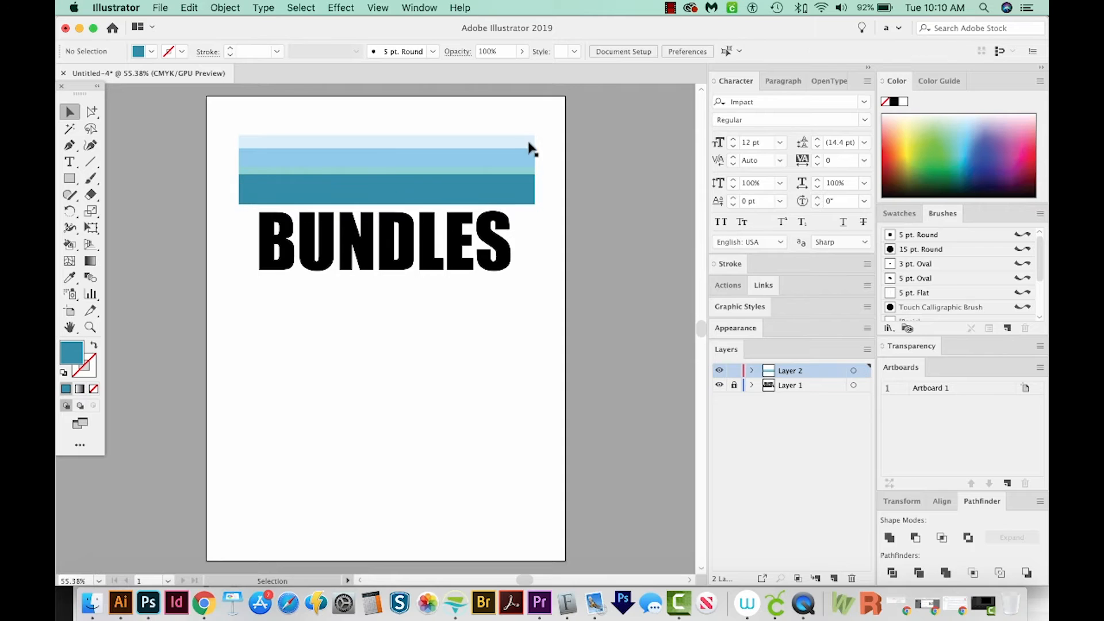
# Group all the coloured strips and place a duplicate of the group directly below, covering BUNDLES
pyautogui.click(488, 187)
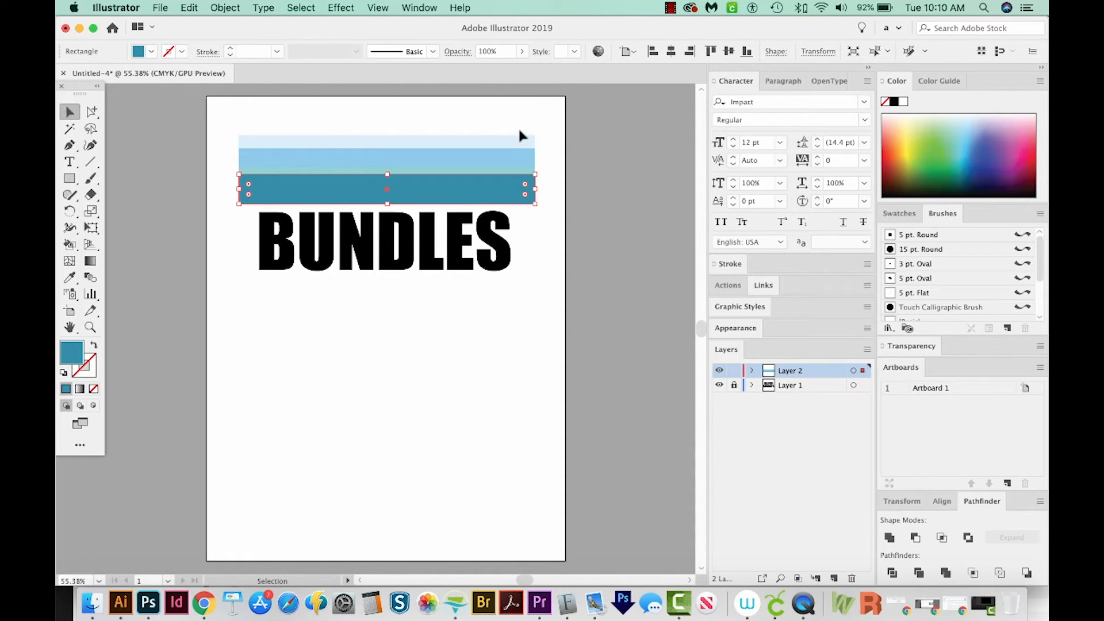
pyautogui.press('super+a')
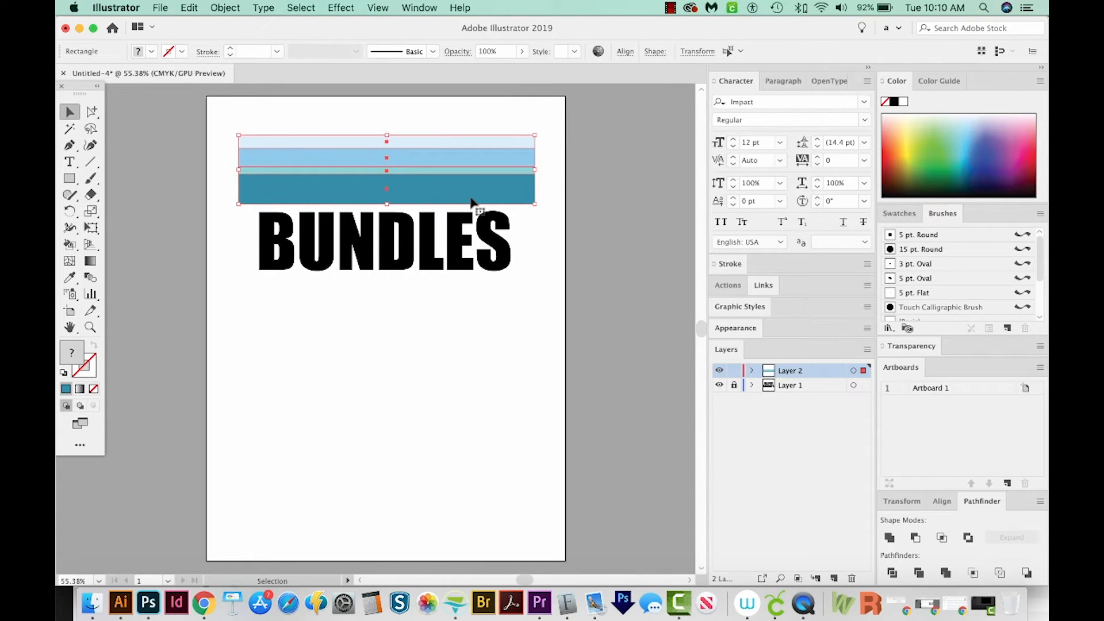
pyautogui.press('super+g')
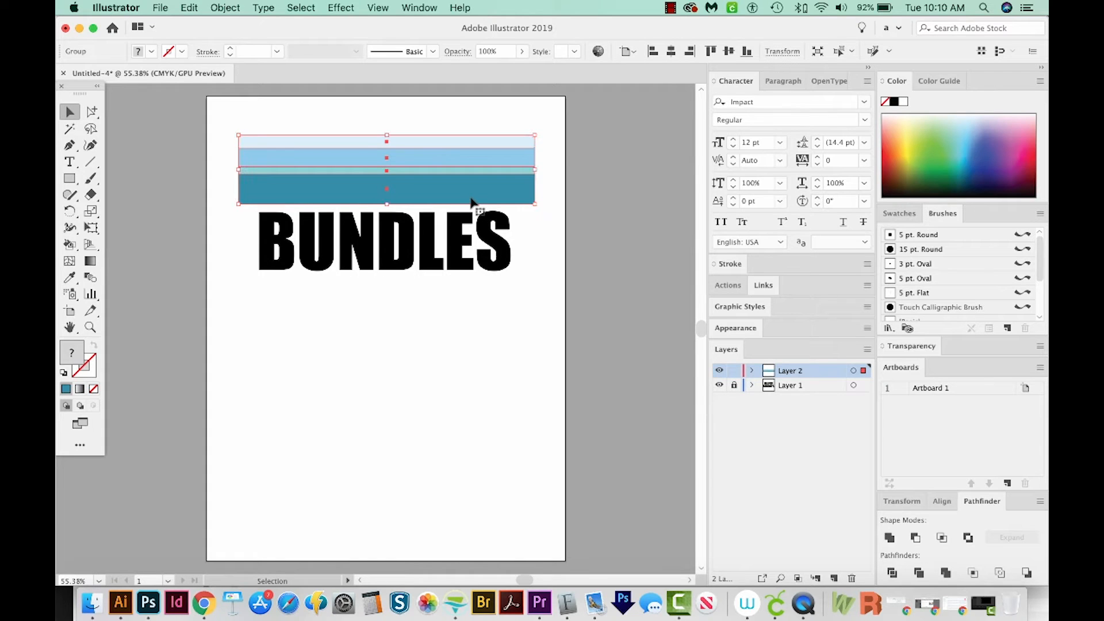
pyautogui.moveTo(454, 139); pyautogui.dragTo(443, 215)
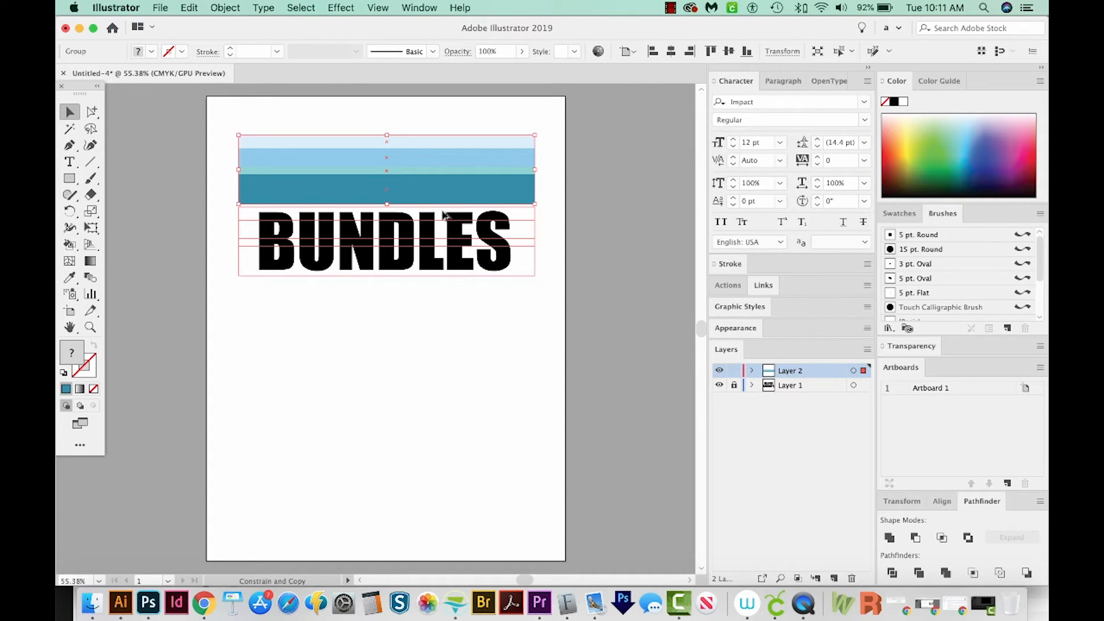
pyautogui.moveTo(443, 215); pyautogui.dragTo(443, 216)
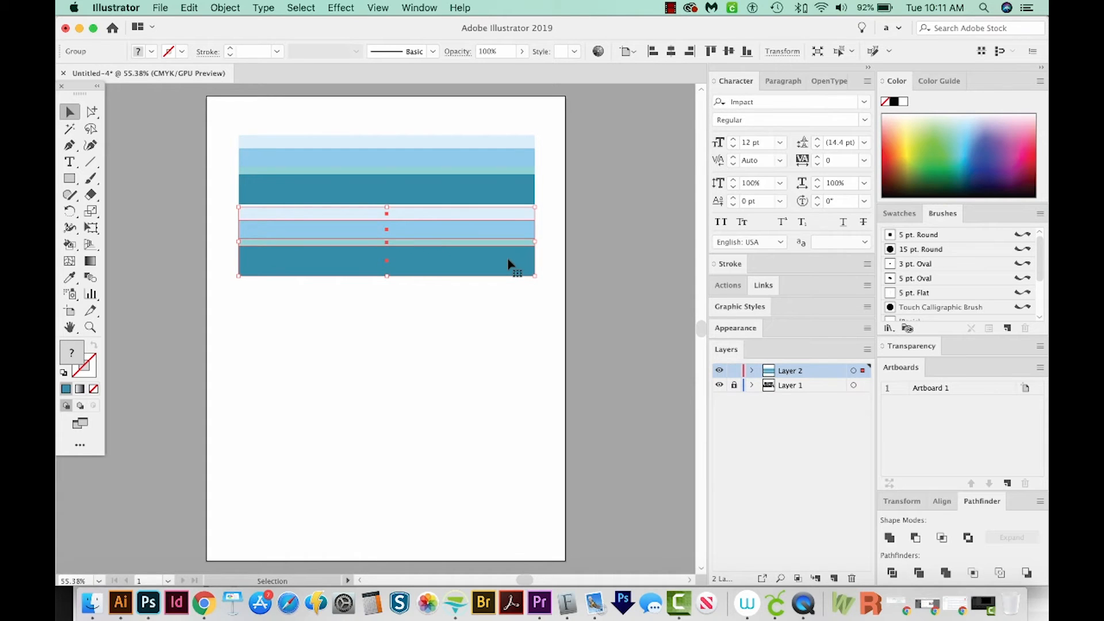
# Unlock Layer 1 and move it above Layer 2 so the text sits in front of the strips
pyautogui.click(733, 387)
pyautogui.moveTo(816, 386); pyautogui.dragTo(826, 362)
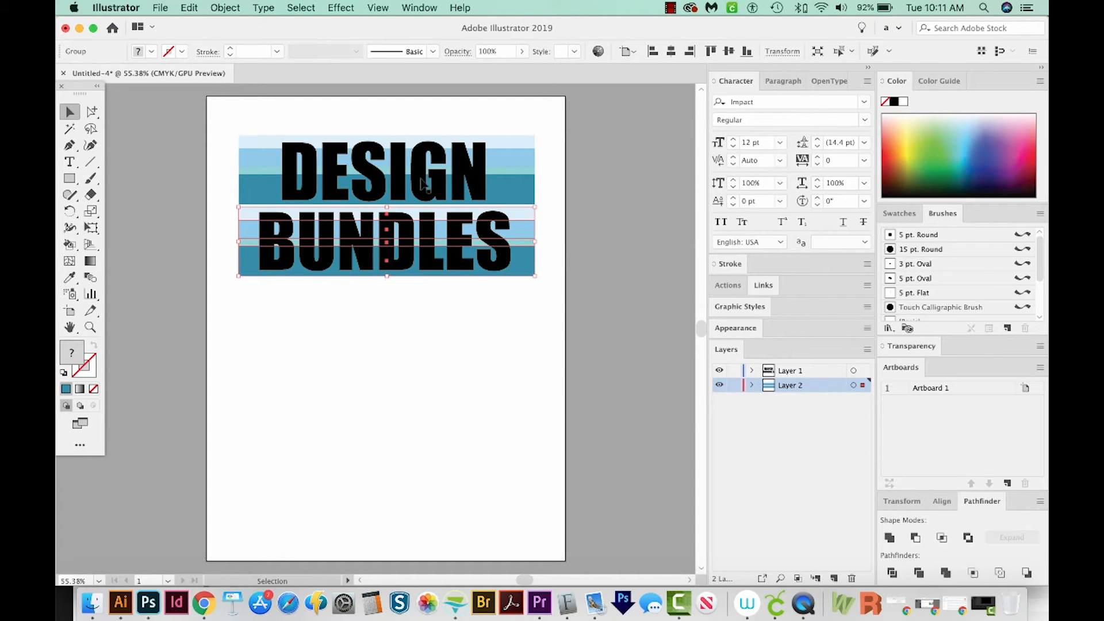
# Place a spare copy of the DESIGN BUNDLES text beside the artboard, level with the original
pyautogui.click(362, 266)
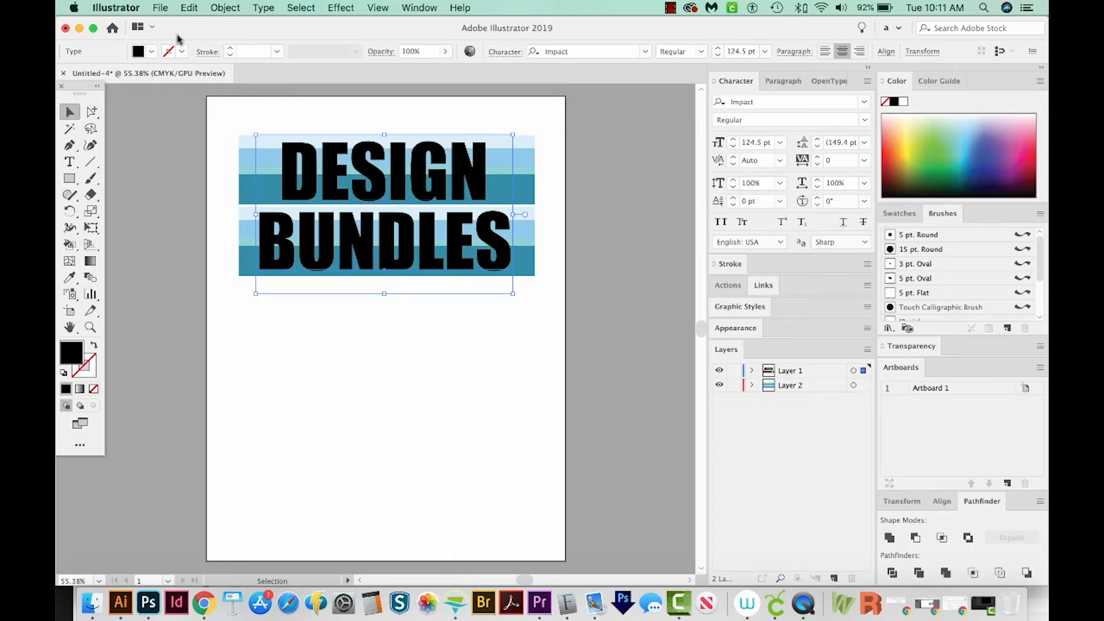
pyautogui.press('space')
pyautogui.moveTo(333, 286); pyautogui.dragTo(445, 324)
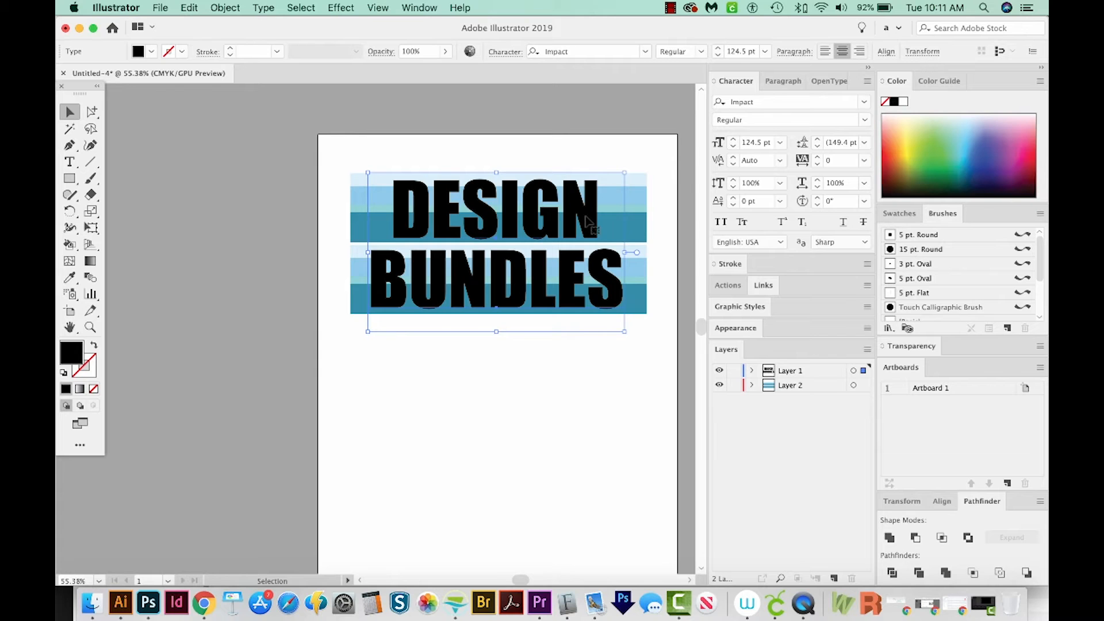
pyautogui.moveTo(588, 221); pyautogui.dragTo(267, 187)
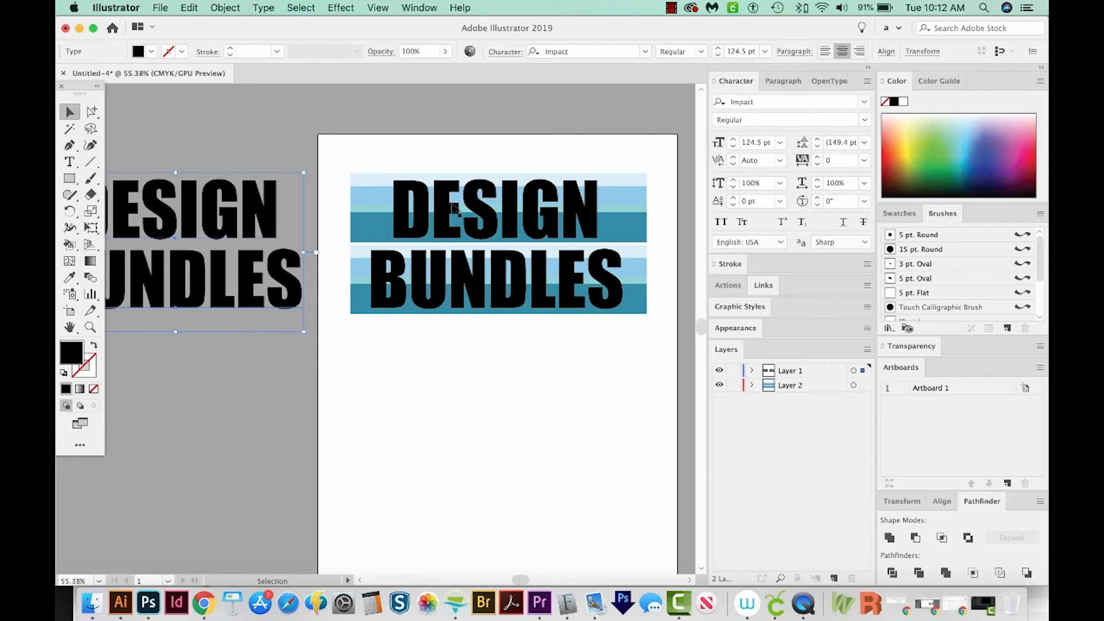
# Convert the DESIGN BUNDLES text over the strips to outlines and check it in Outline view before returning to preview
pyautogui.click(421, 231)
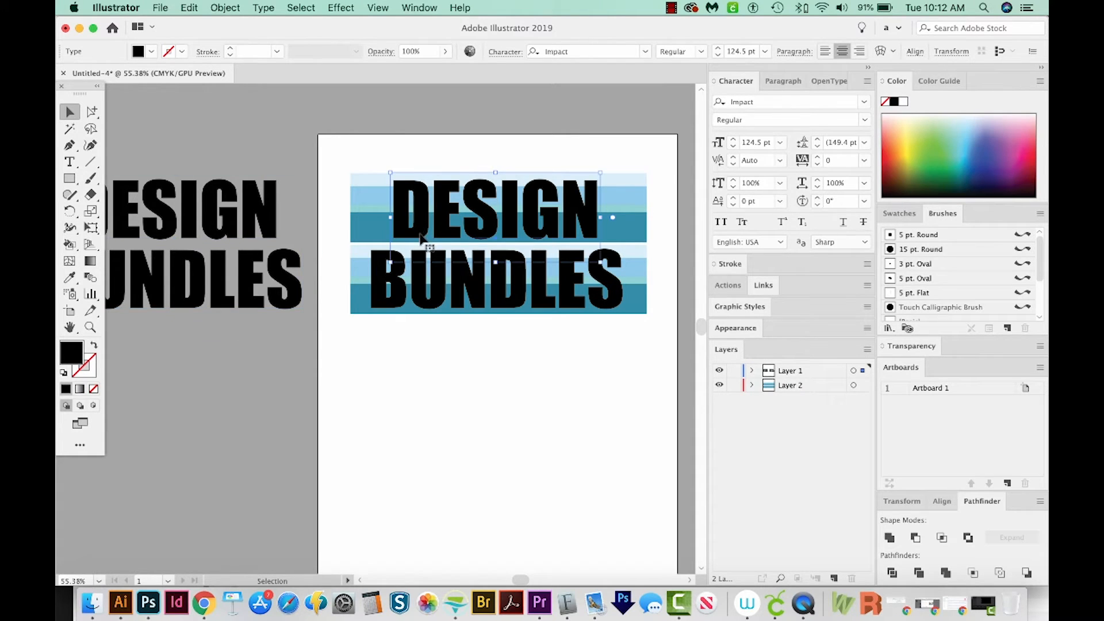
pyautogui.click(224, 8)
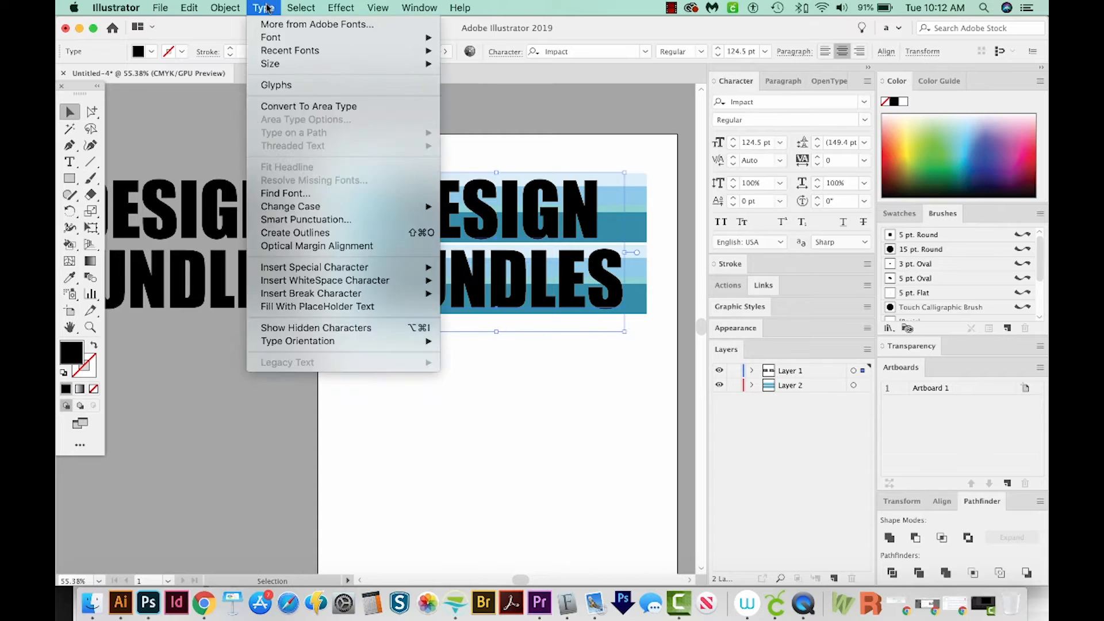
pyautogui.moveTo(262, 7)
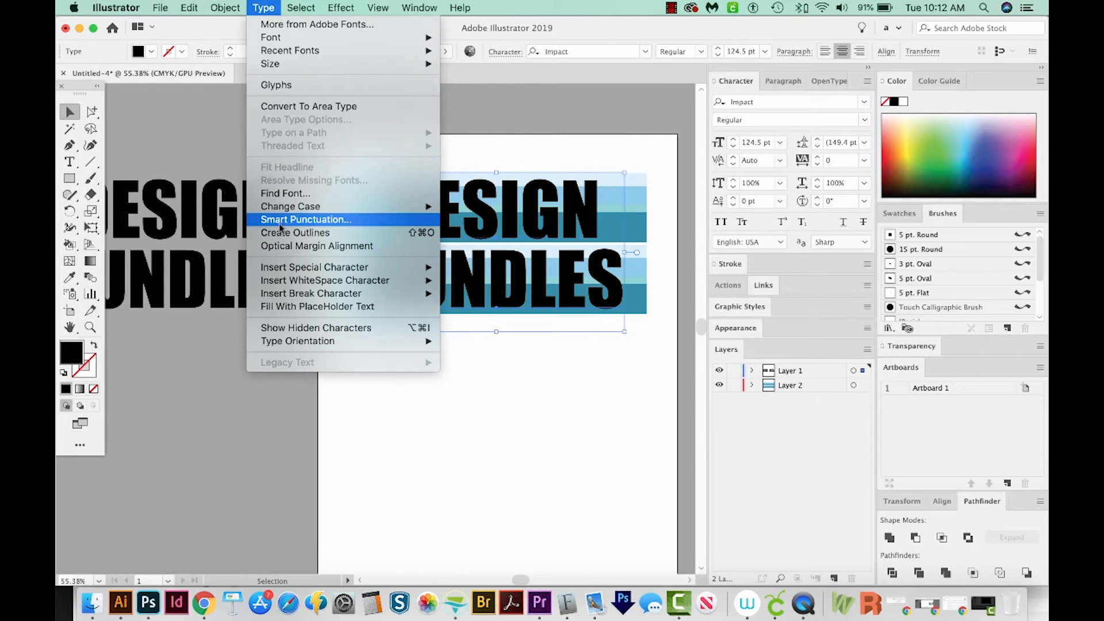
pyautogui.click(295, 232)
pyautogui.hscroll(1, 323, 247)
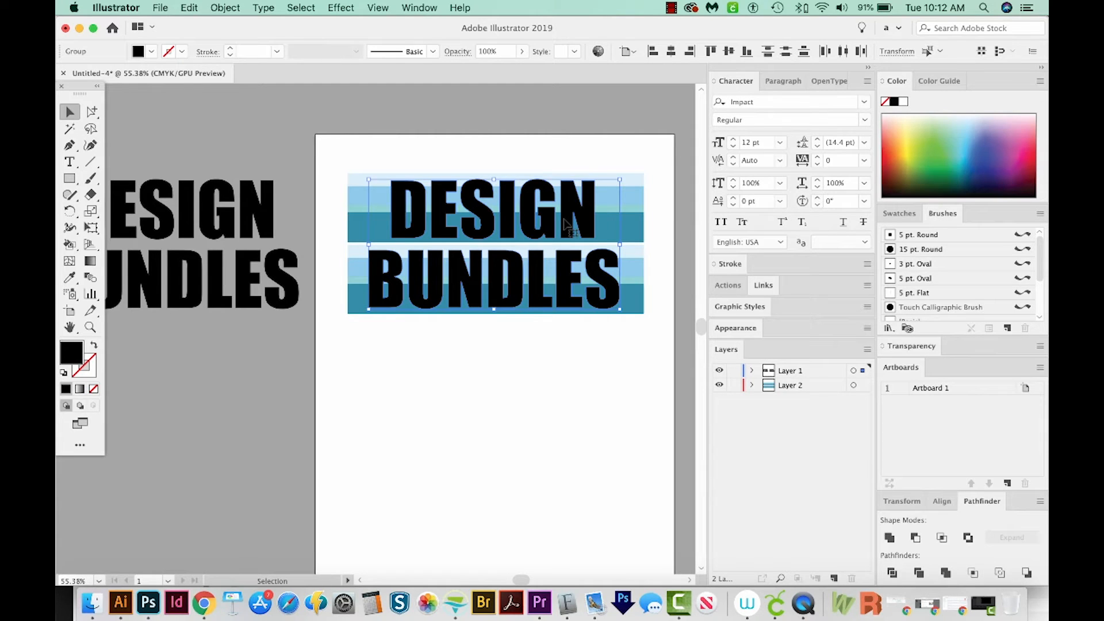
pyautogui.press('super+y')
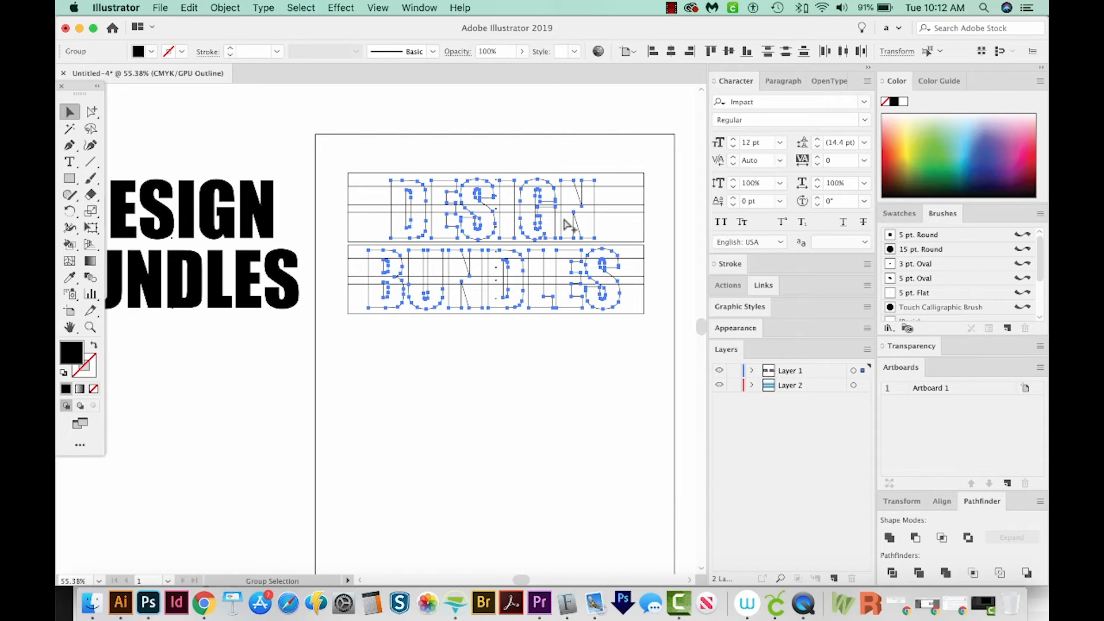
pyautogui.click(567, 225)
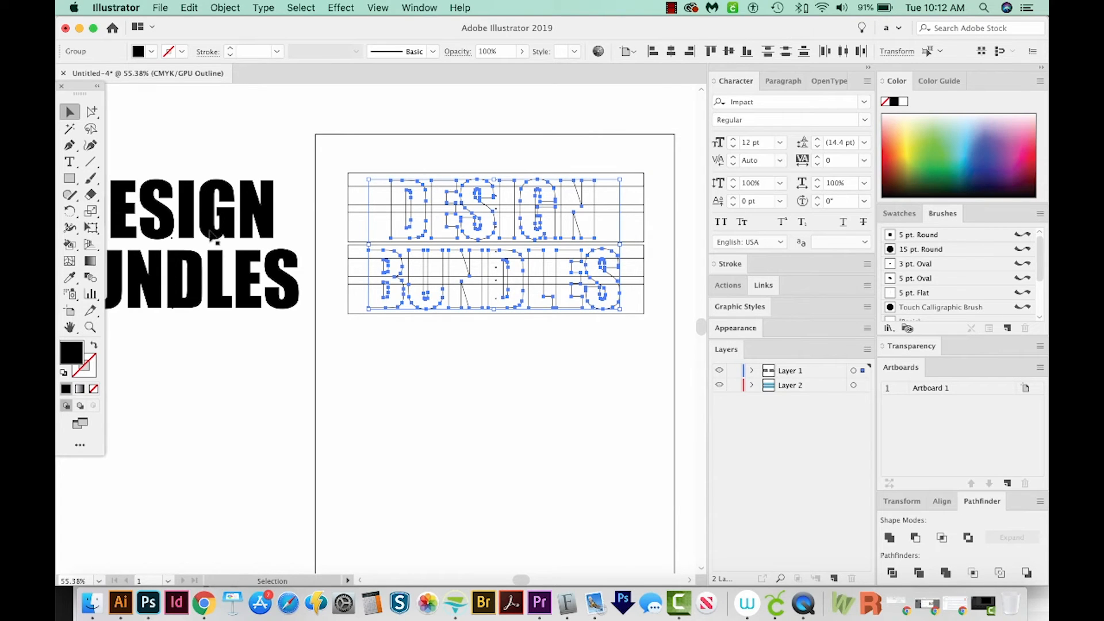
pyautogui.press('super+y')
# Make the outlined DESIGN BUNDLES lettering over the strips into a compound path
pyautogui.click(475, 223)
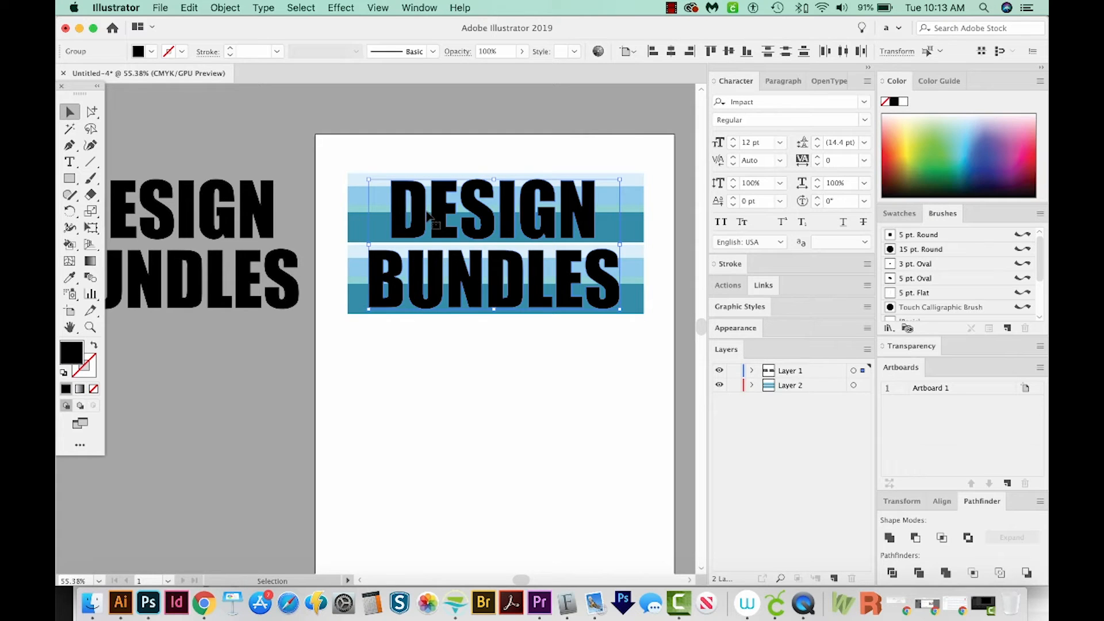
pyautogui.hscroll(1, 485, 223)
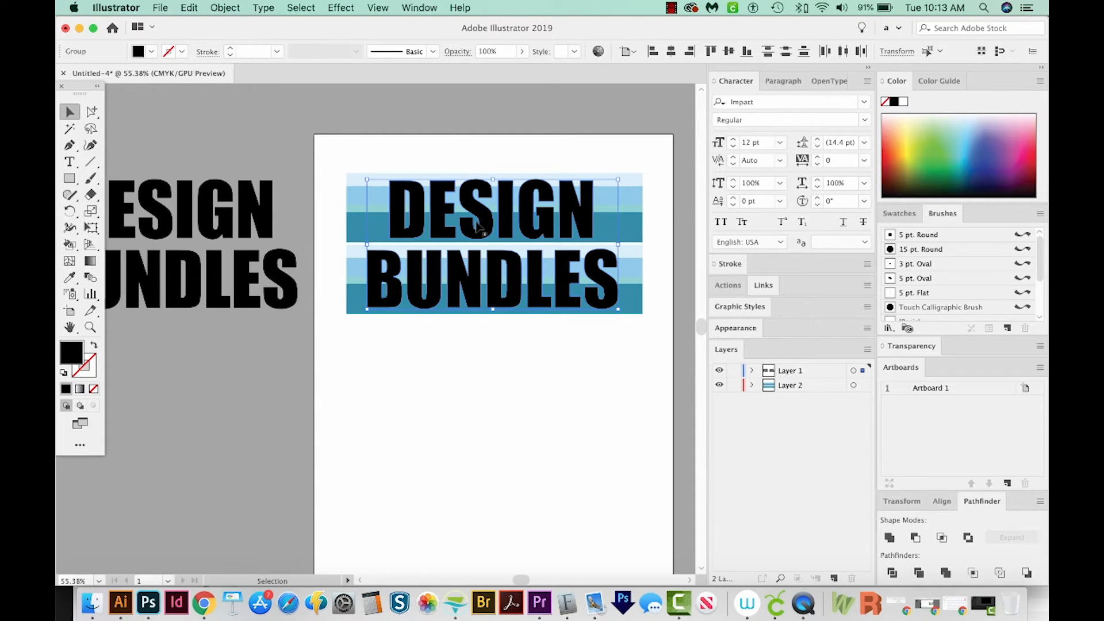
pyautogui.click(224, 8)
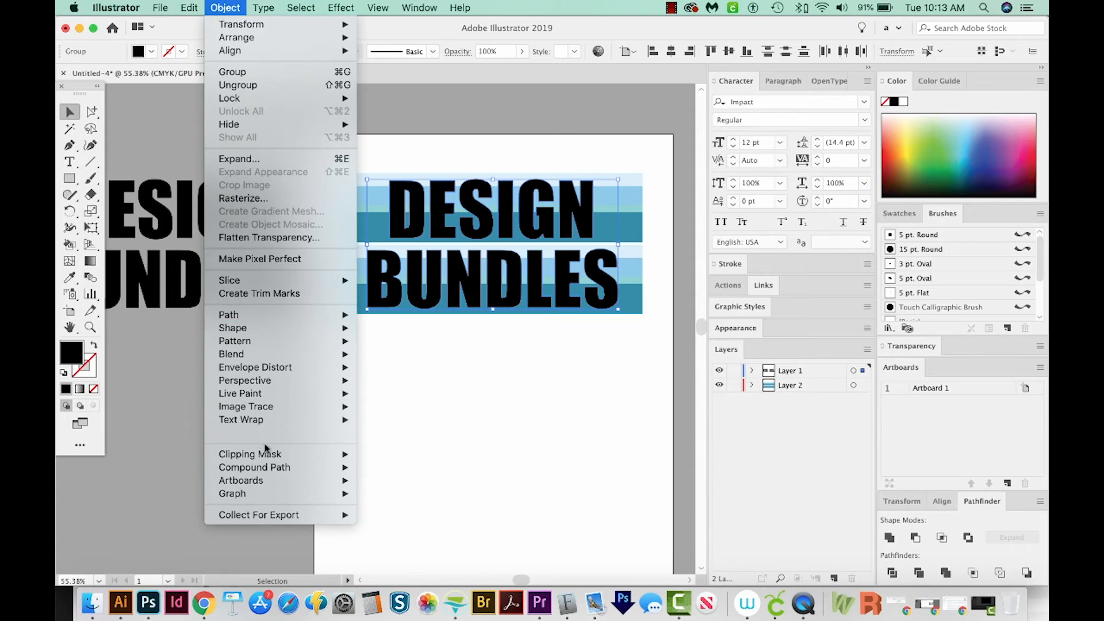
pyautogui.moveTo(268, 463)
pyautogui.click(376, 469)
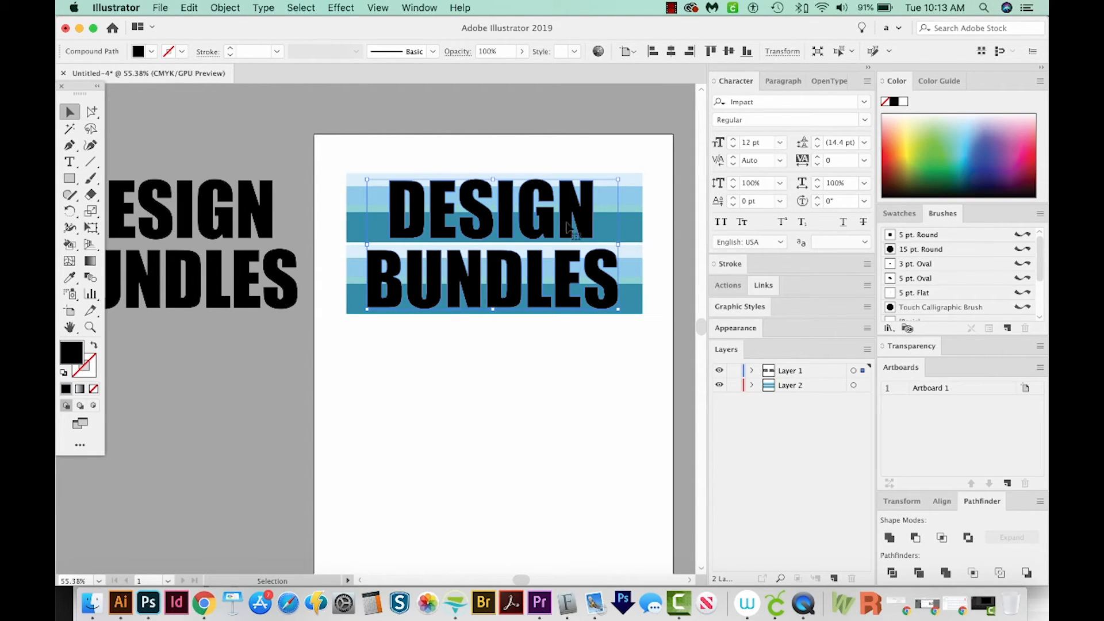
# Select the compound lettering together with both strip groups and make a clipping mask from them
pyautogui.hscroll(1, 453, 240)
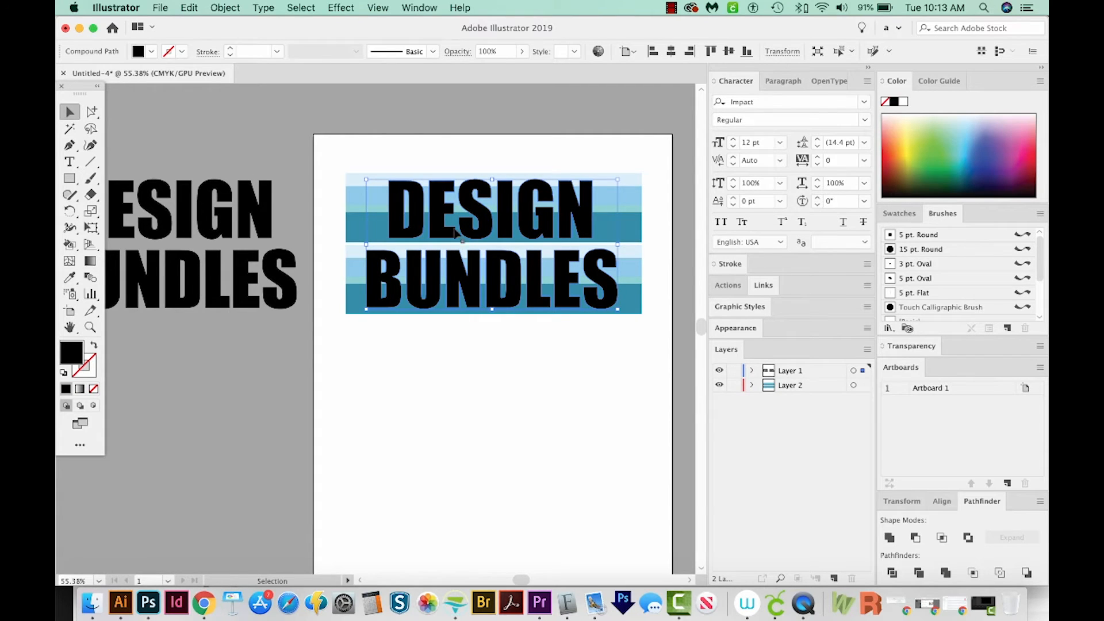
pyautogui.scroll(-1, 641, 187)
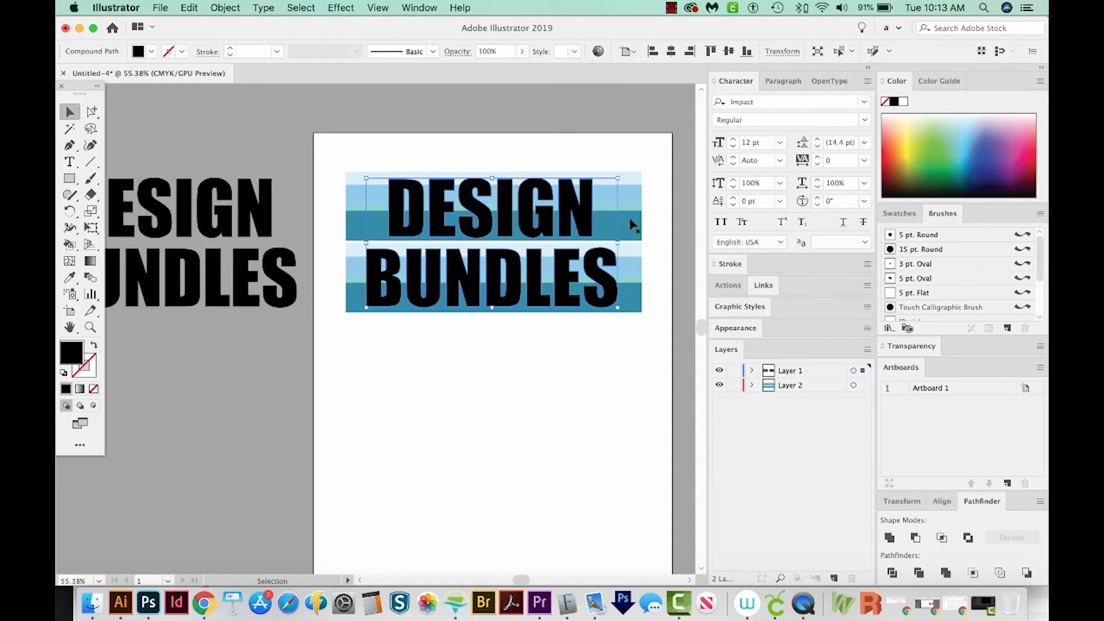
pyautogui.hscroll(-2, 631, 221)
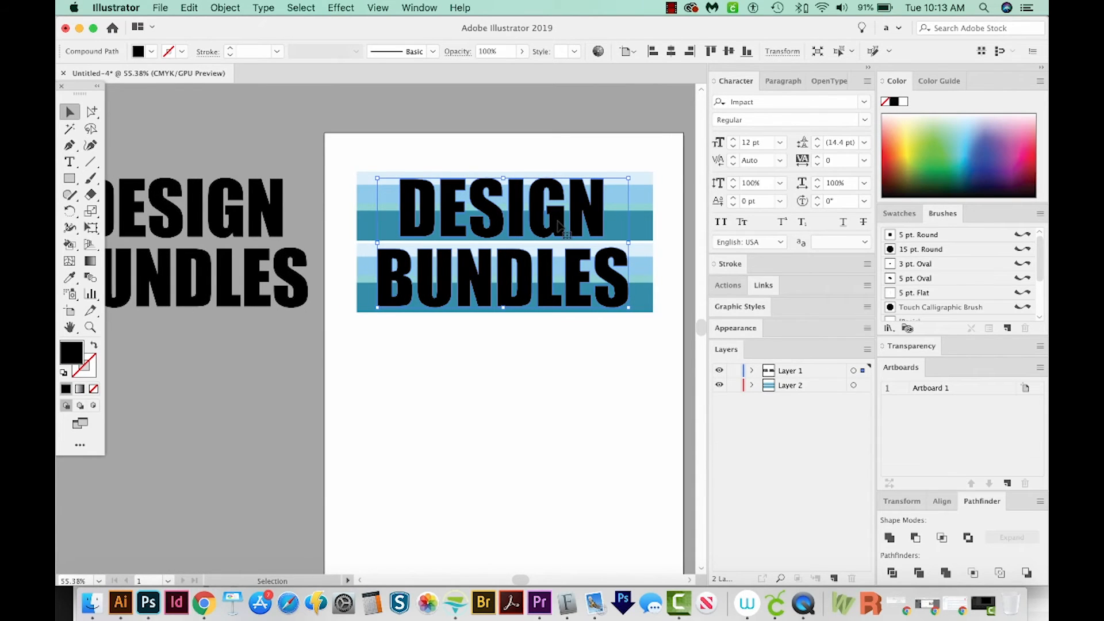
pyautogui.moveTo(661, 162); pyautogui.dragTo(637, 333)
pyautogui.moveTo(669, 148); pyautogui.dragTo(364, 328)
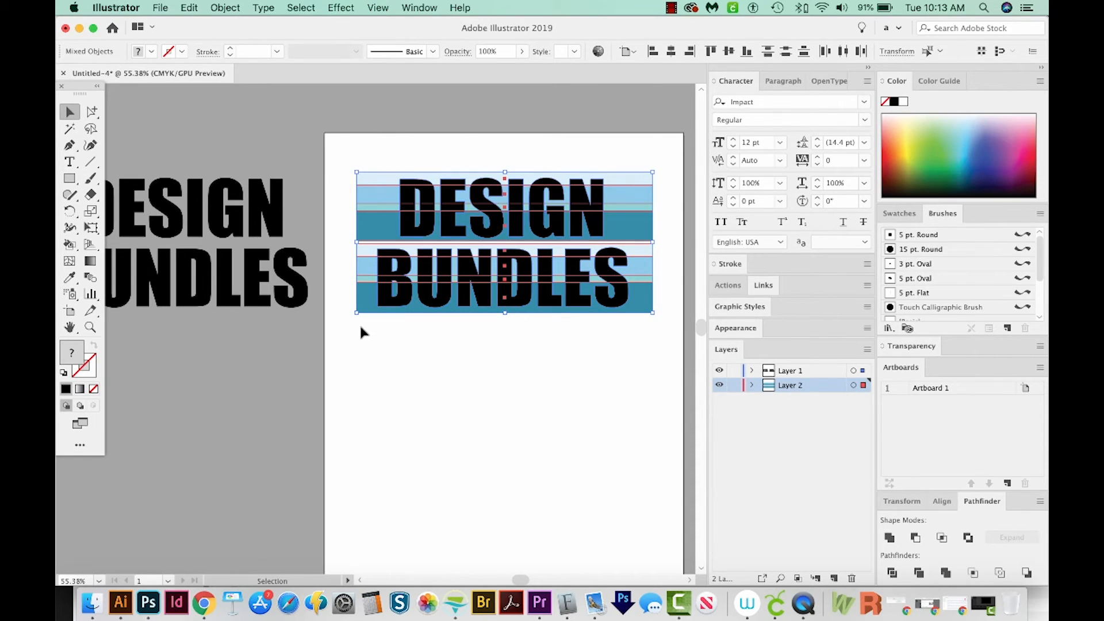
pyautogui.press('super+7')
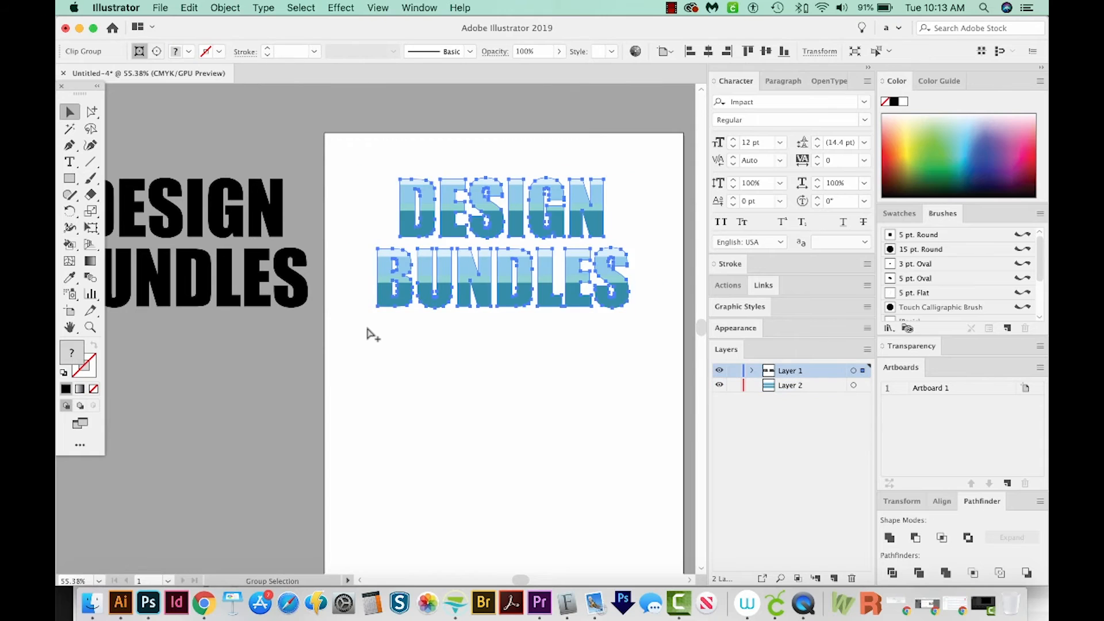
pyautogui.press('space')
pyautogui.moveTo(548, 325); pyautogui.dragTo(487, 335)
pyautogui.press('space')
pyautogui.moveTo(495, 313); pyautogui.dragTo(529, 318)
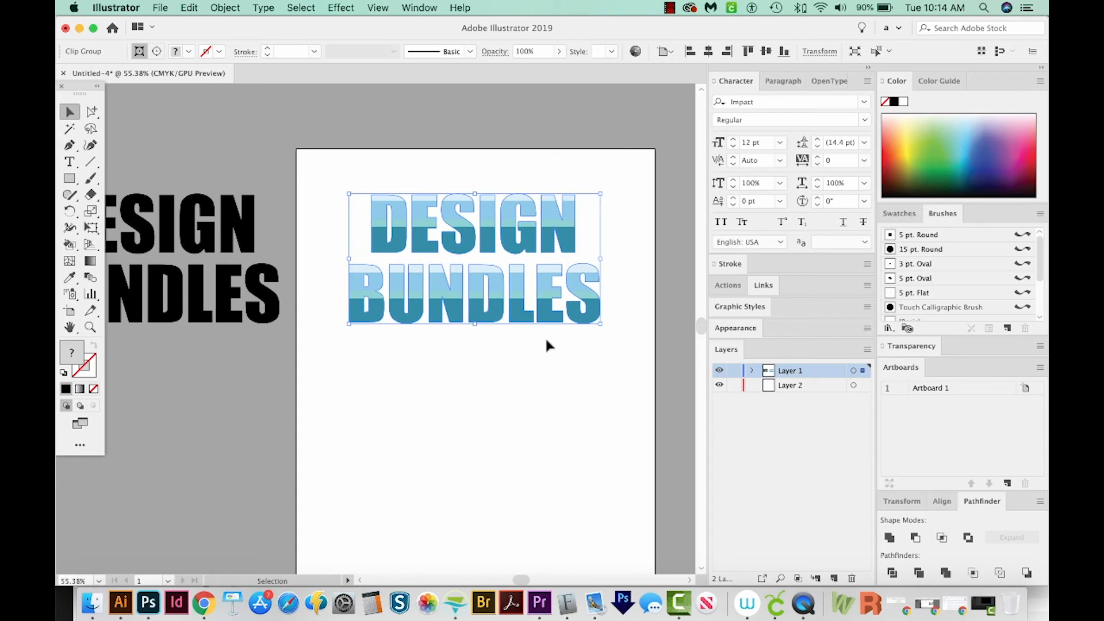
# Select the whole DESIGN BUNDLES clipping path with the Group Selection tool, copy it and paste the copy behind the clipped lettering
pyautogui.click(90, 115)
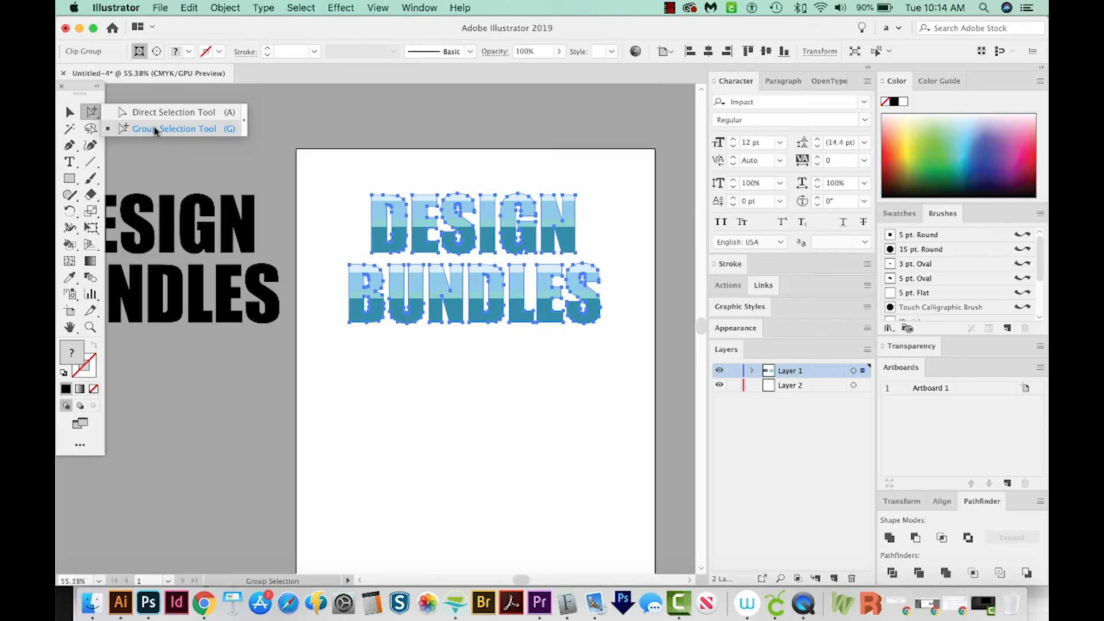
pyautogui.click(87, 118)
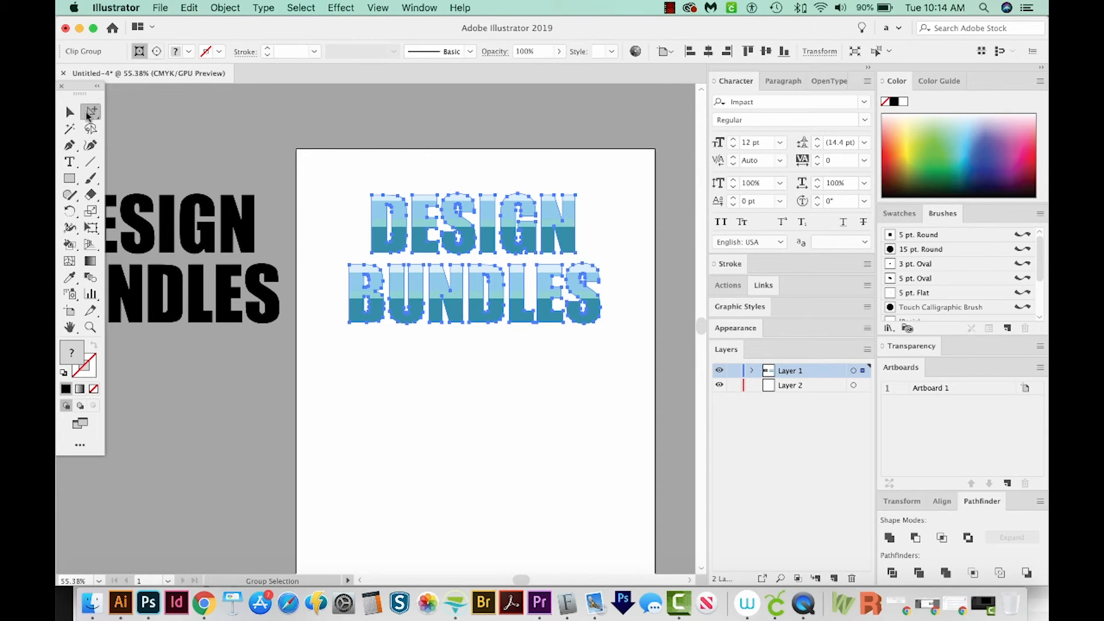
pyautogui.click(349, 171)
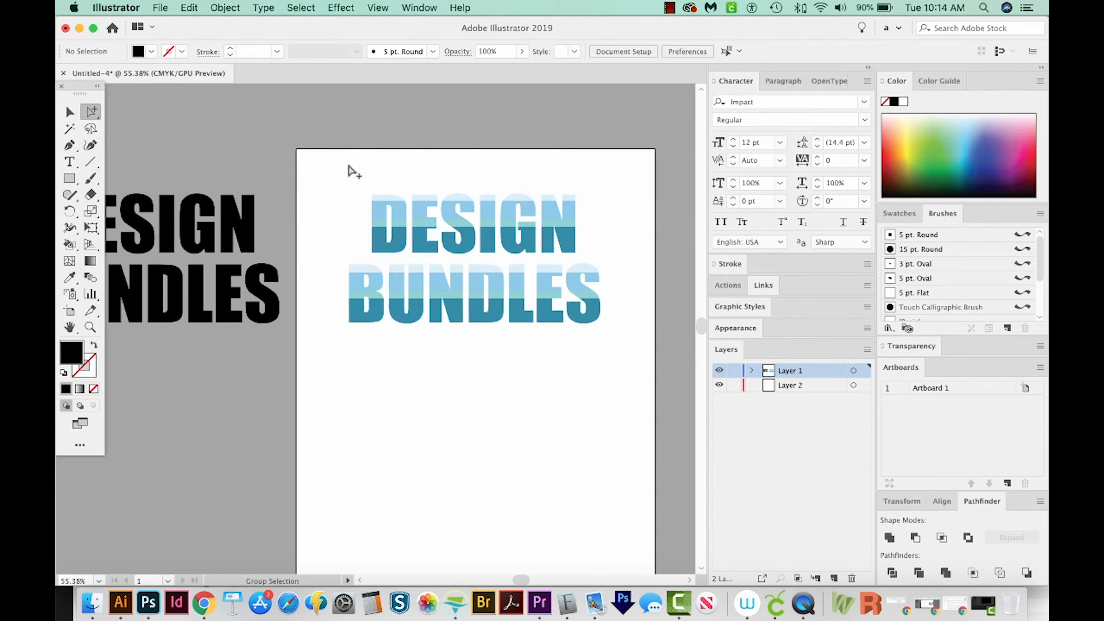
pyautogui.click(386, 199)
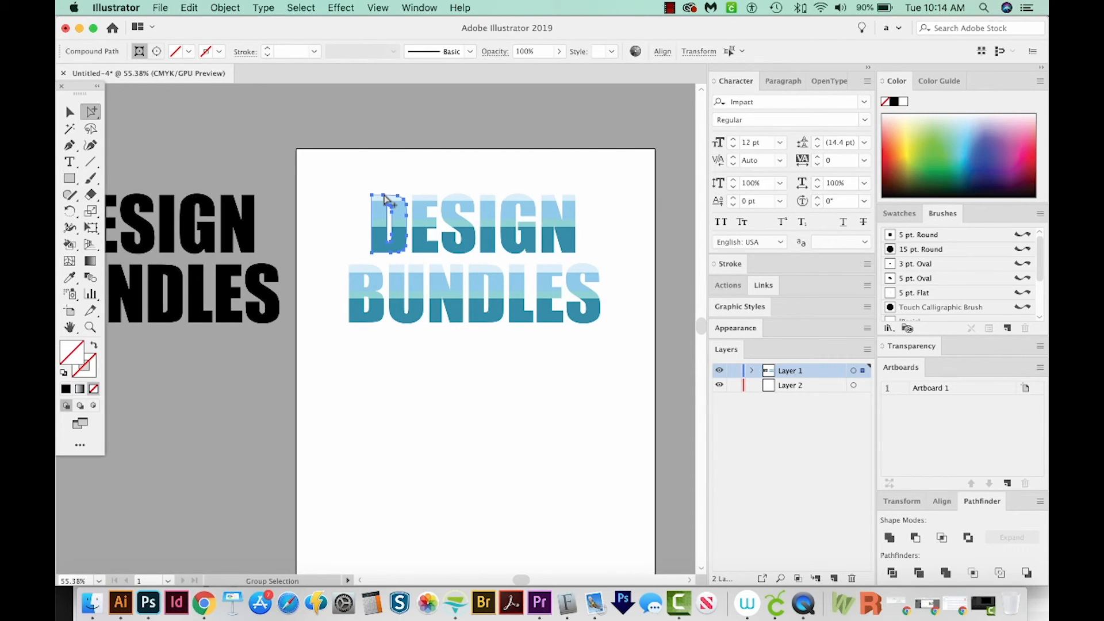
pyautogui.click(384, 195)
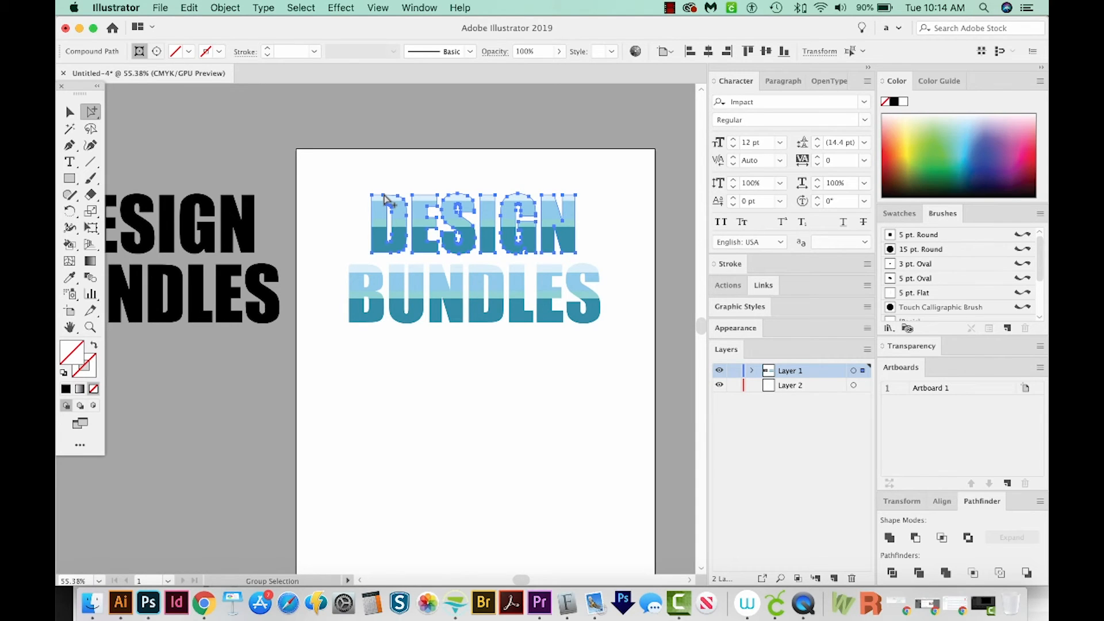
pyautogui.click(384, 195)
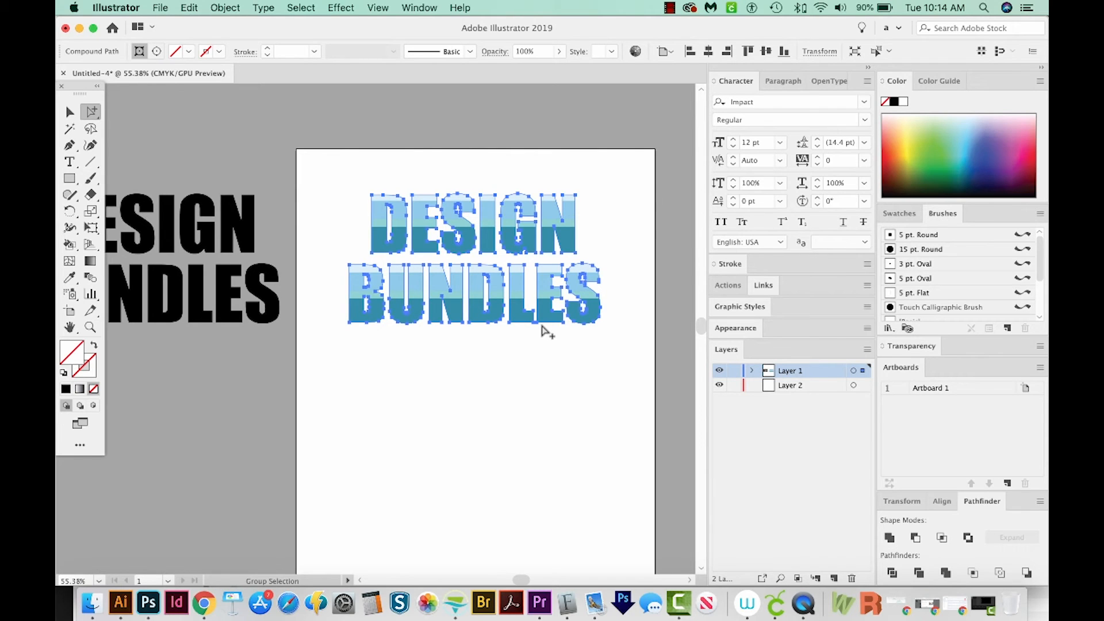
pyautogui.press('v')
pyautogui.press('super+c')
pyautogui.click(487, 442)
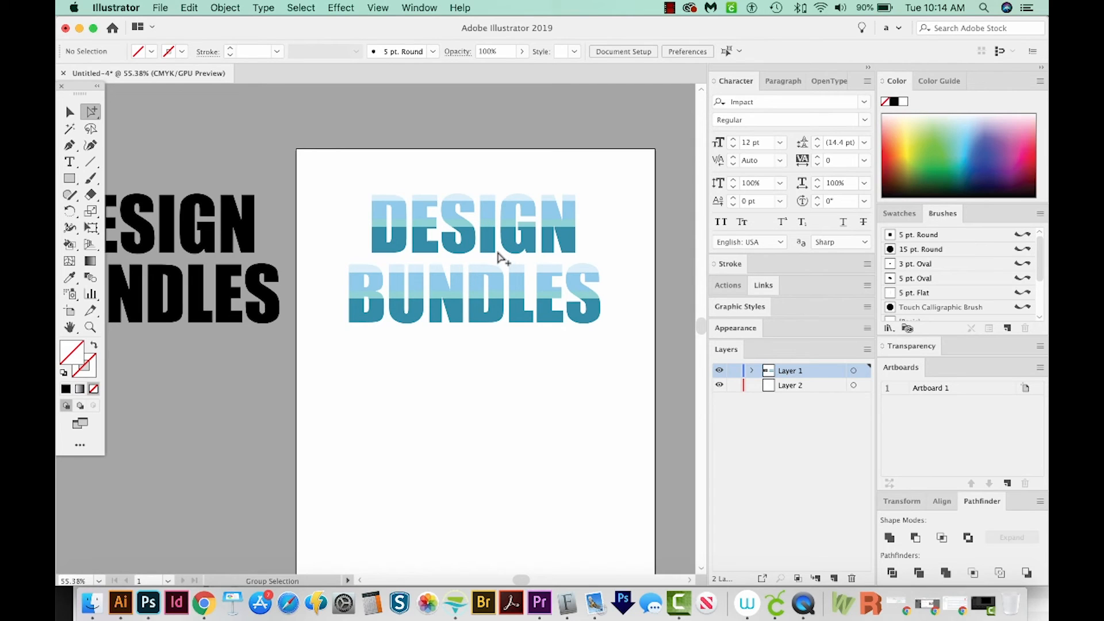
pyautogui.click(492, 325)
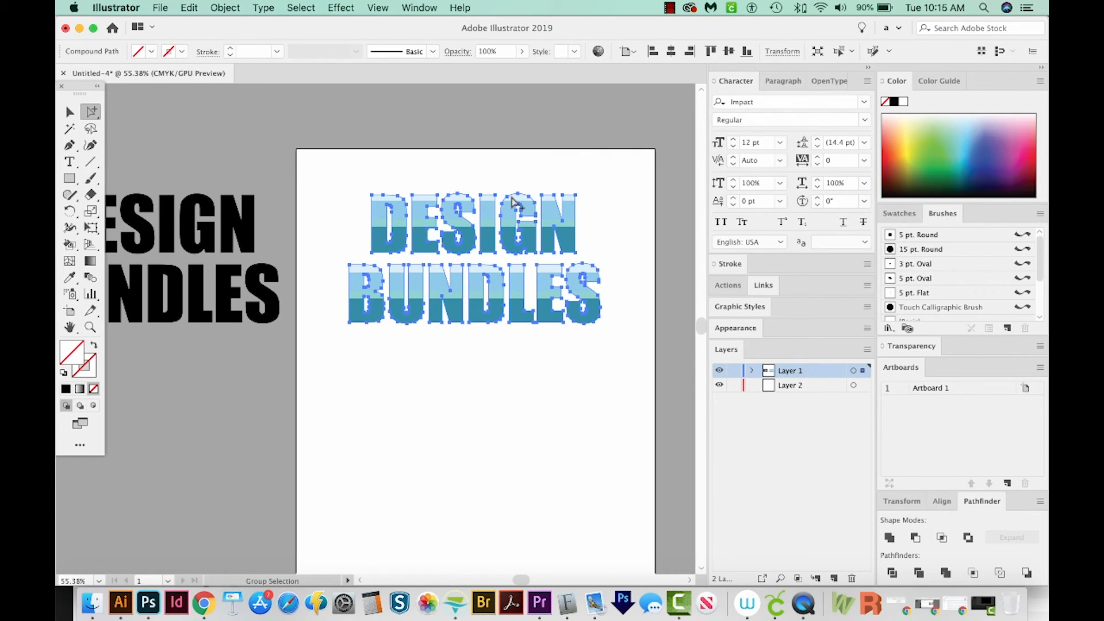
# Give the pasted DESIGN BUNDLES lettering a black stroke with a weight of 26 pt
pyautogui.click(88, 375)
pyautogui.click(895, 104)
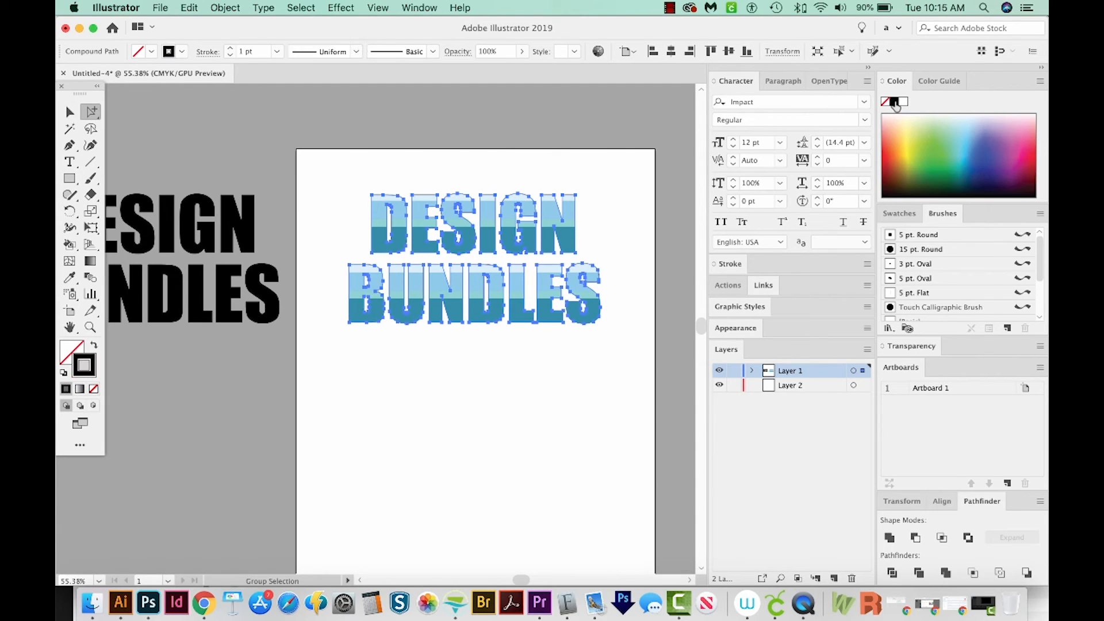
pyautogui.click(251, 52)
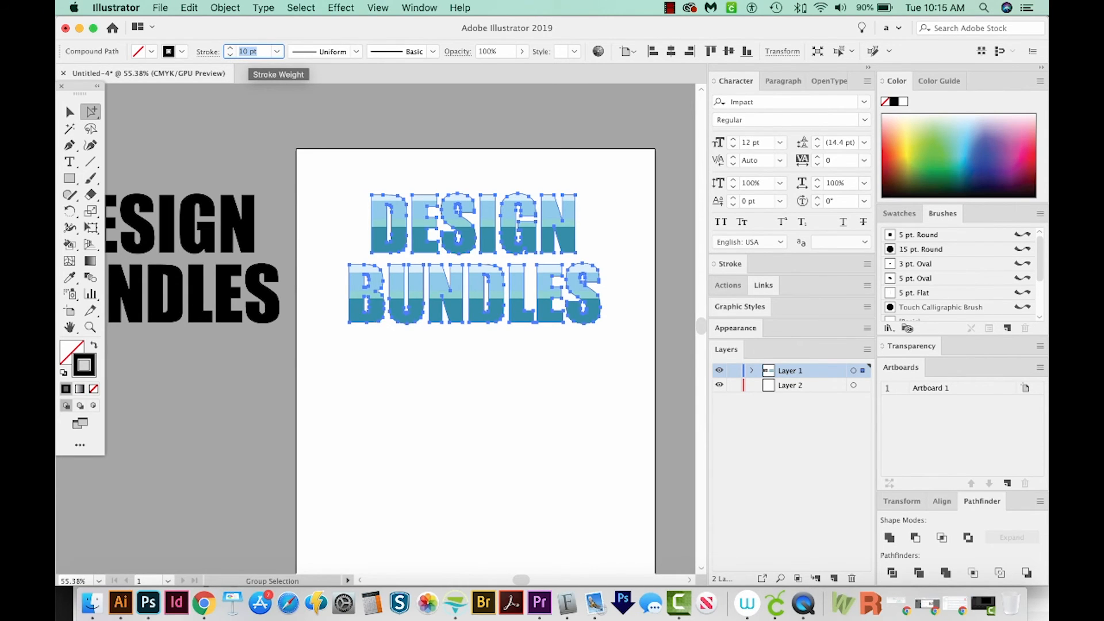
pyautogui.hotkey('shift', 'Up')
pyautogui.hotkey('shift', 'Up')
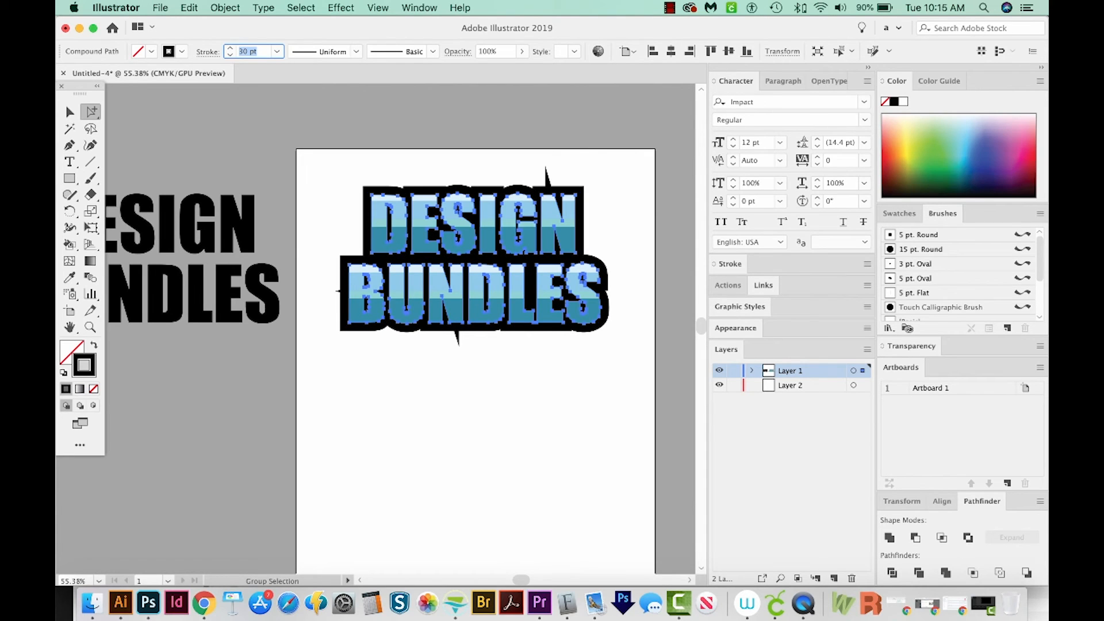
pyautogui.press('Down')
pyautogui.press('Down')
pyautogui.press('Down')
pyautogui.press('Down')
pyautogui.press('Down')
pyautogui.press('Down')
pyautogui.press('Down')
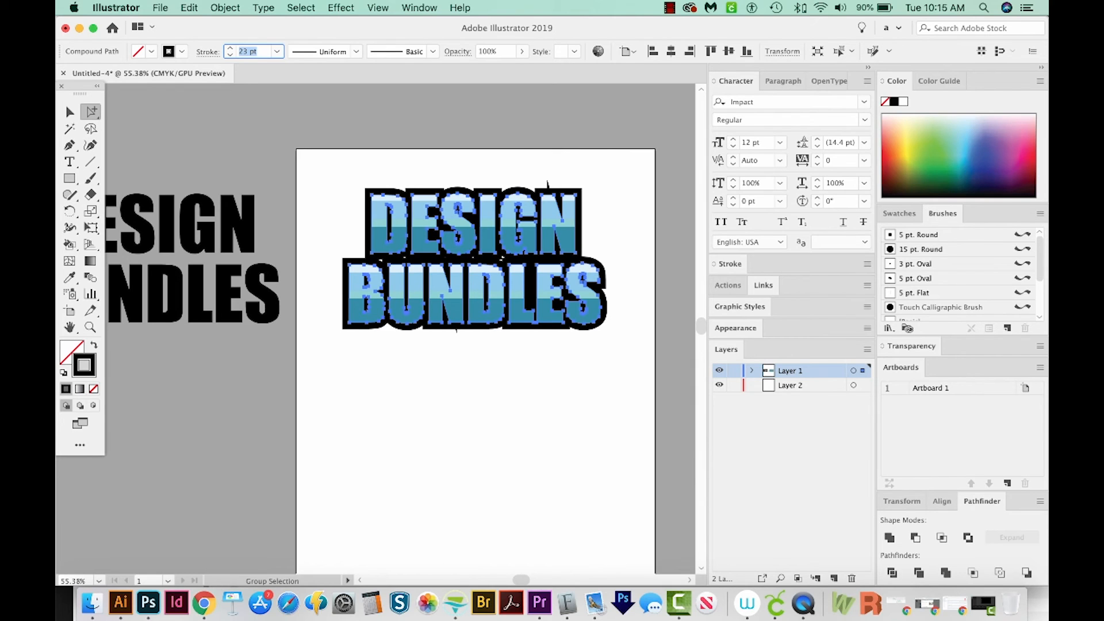
pyautogui.press('Up')
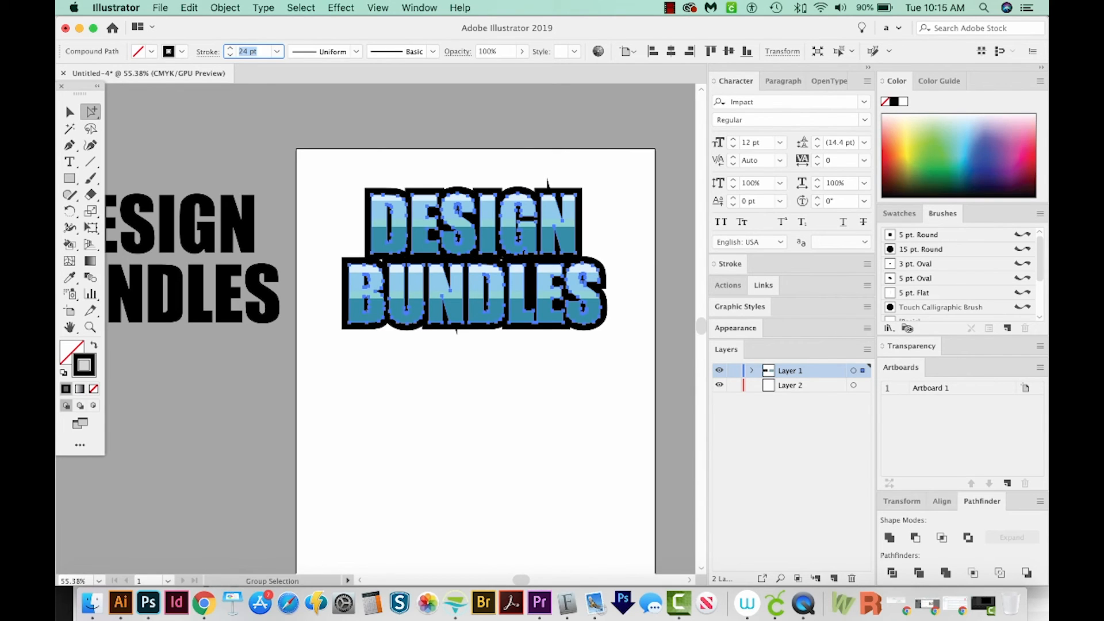
pyautogui.press('Up')
pyautogui.press('Up')
pyautogui.press('Up')
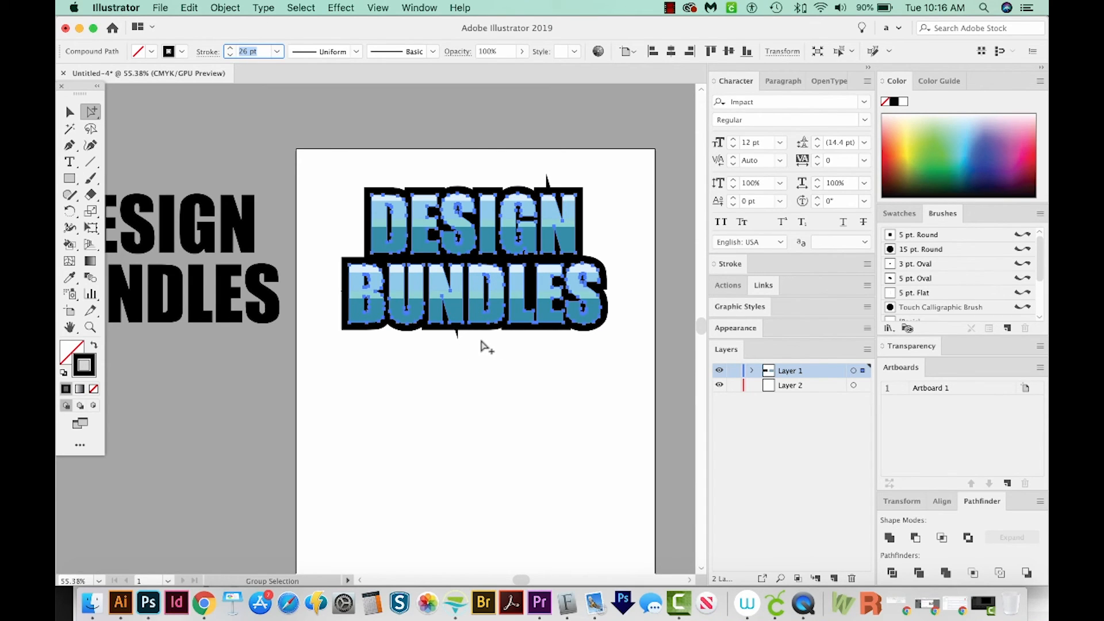
# Try a corner limit of 4 on the black lettering stroke and restore it to 10
pyautogui.click(730, 266)
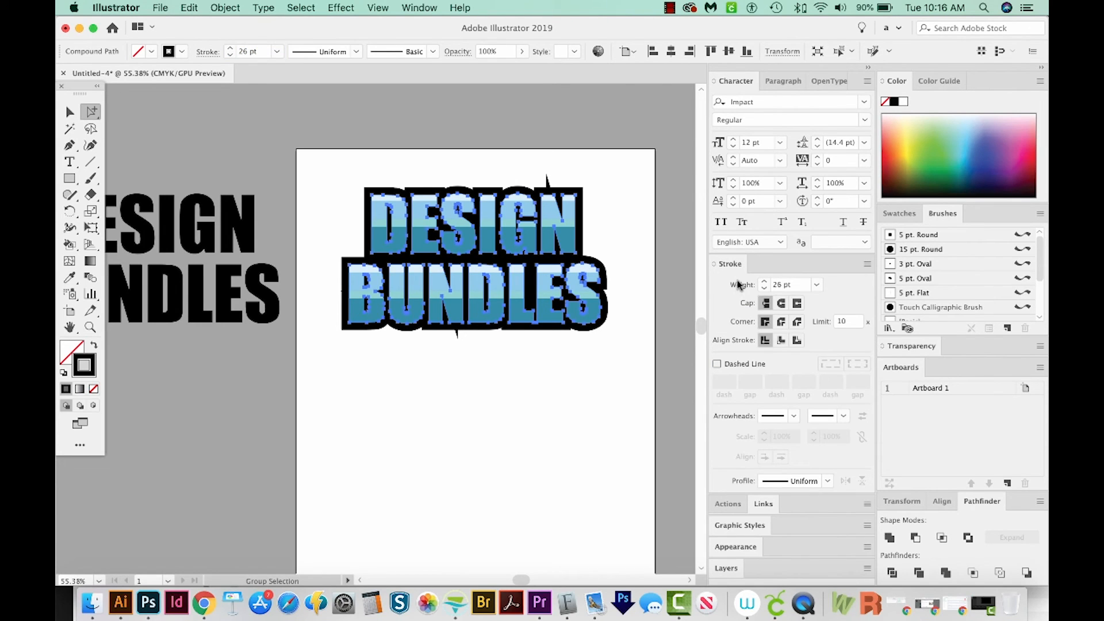
pyautogui.click(849, 320)
pyautogui.write('4')
pyautogui.press('Return')
pyautogui.click(843, 321)
pyautogui.write('10')
pyautogui.press('Return')
# Apply round caps and round corner joins to the black lettering stroke, and deselect it
pyautogui.click(782, 304)
pyautogui.click(781, 323)
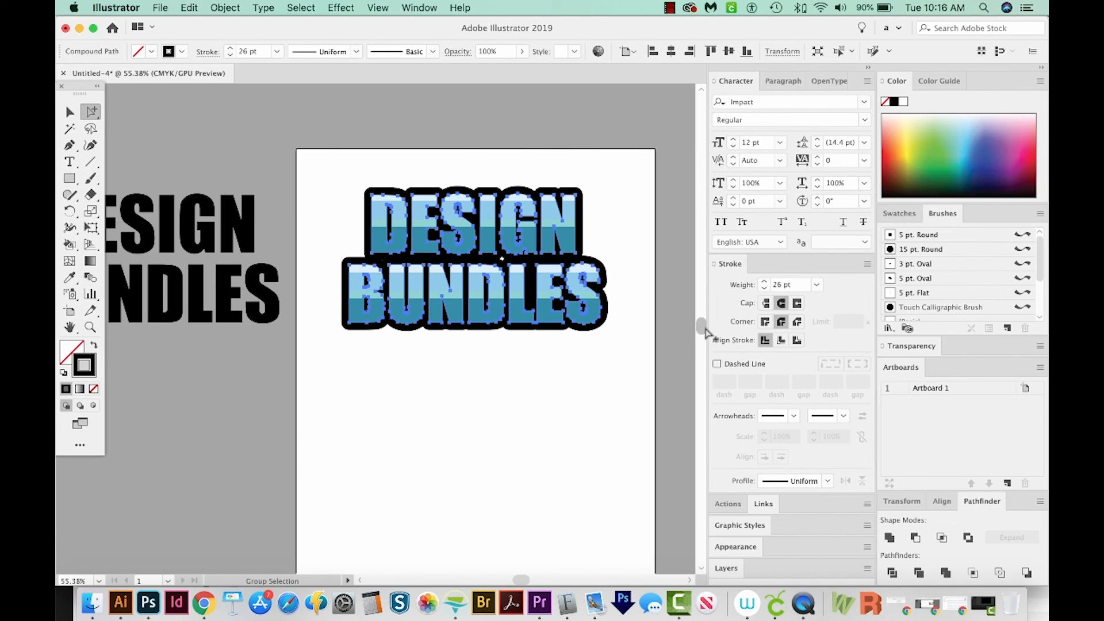
pyautogui.click(405, 170)
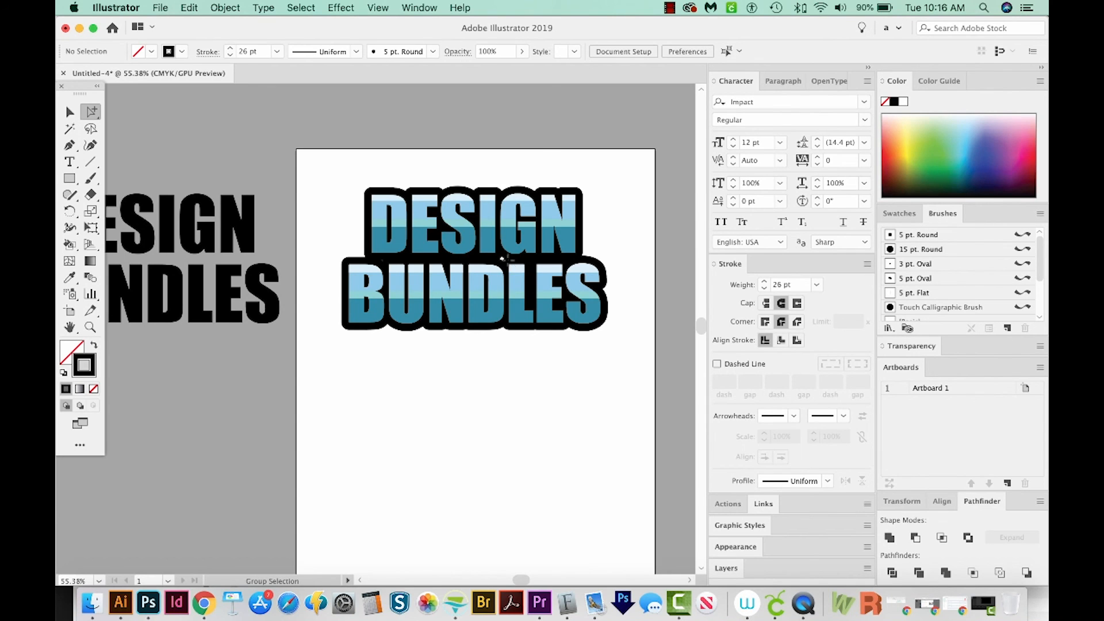
# Cover the small gap between the two words with a black-filled, strokeless rectangle and send it to the back
pyautogui.press('m')
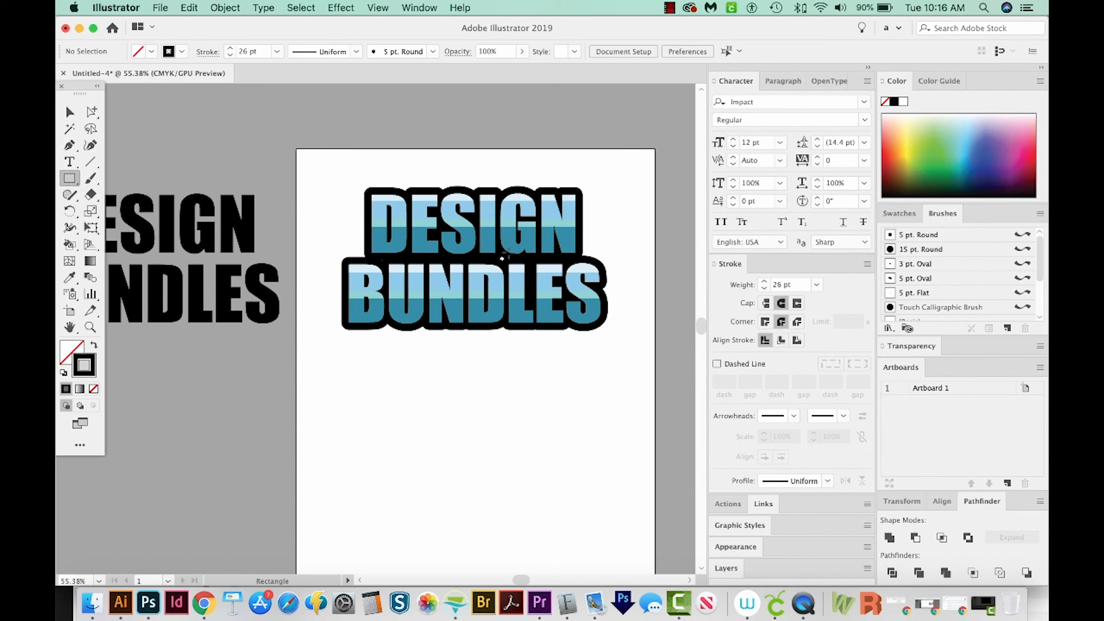
pyautogui.moveTo(494, 251); pyautogui.dragTo(512, 268)
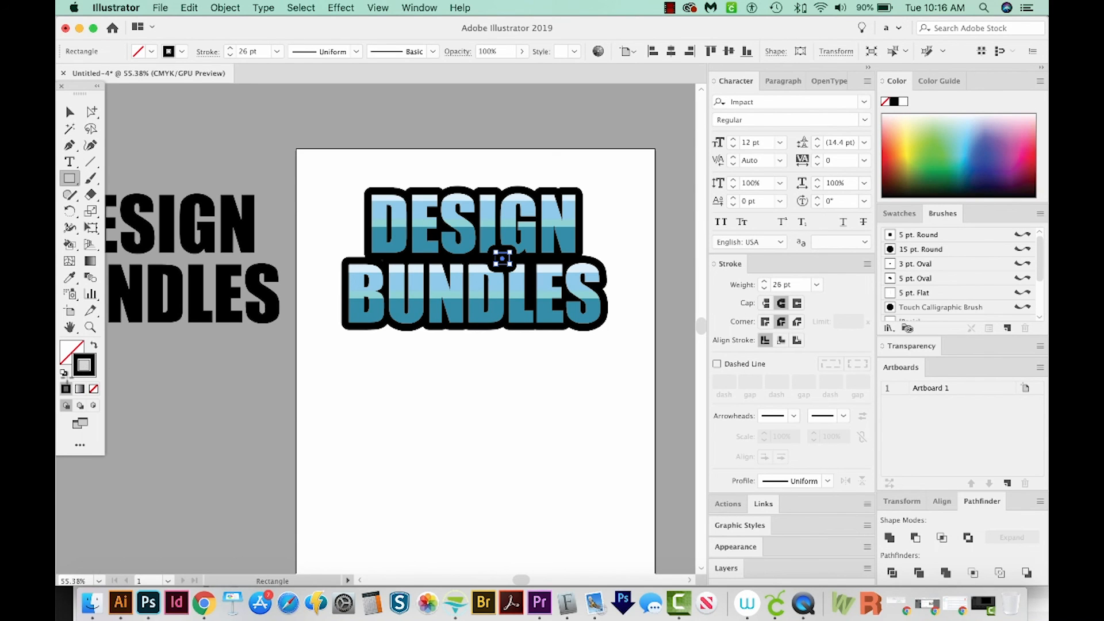
pyautogui.hotkey('shift', 'x')
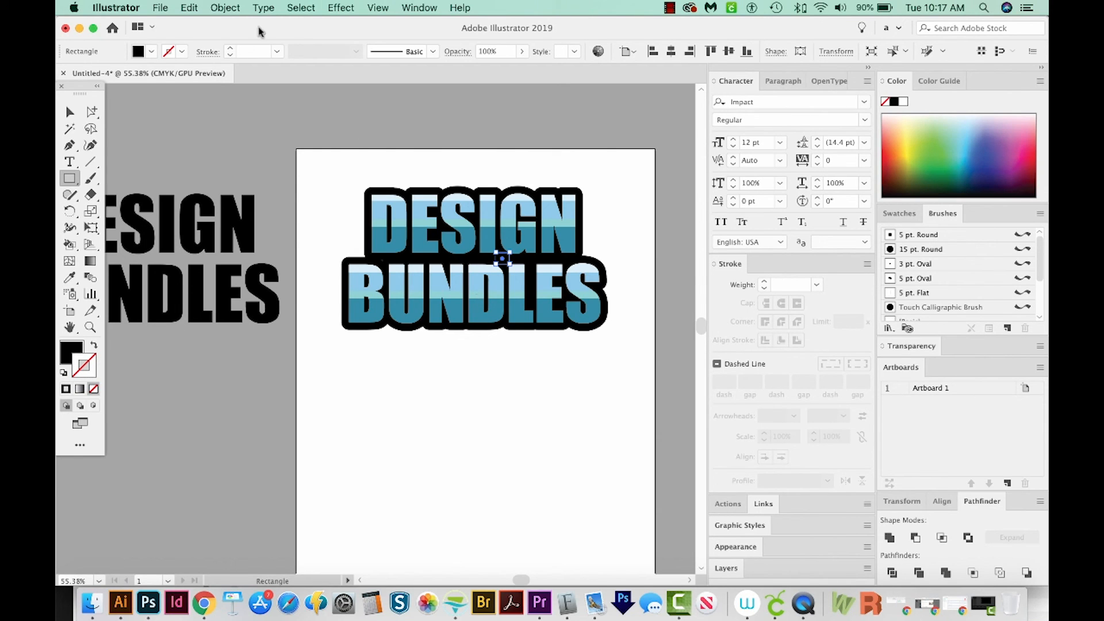
pyautogui.click(223, 8)
pyautogui.moveTo(242, 40)
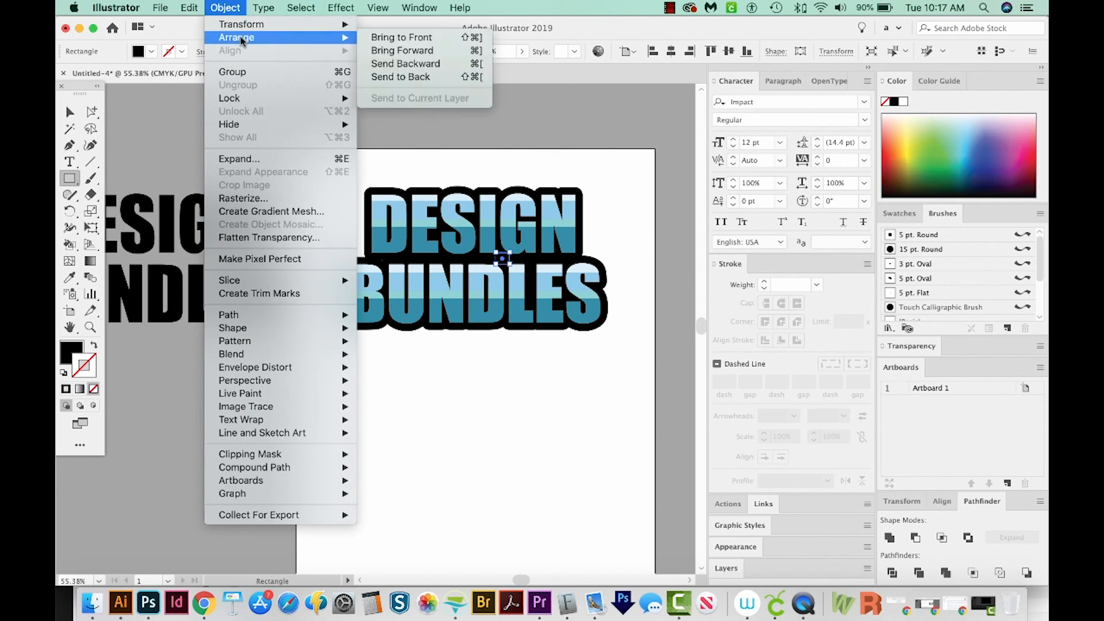
pyautogui.click(400, 76)
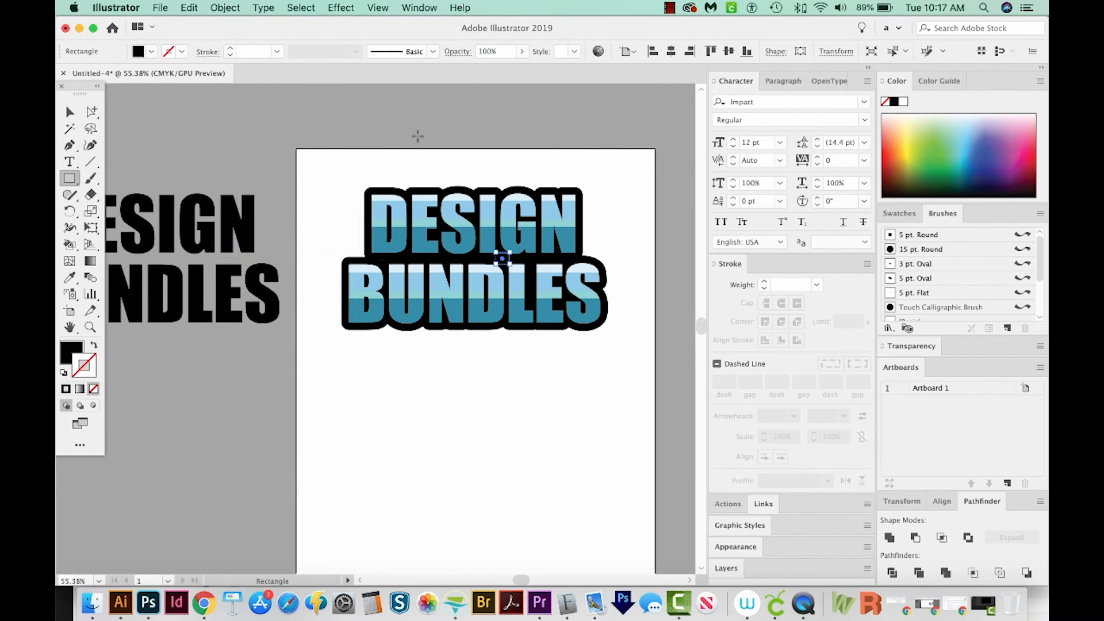
pyautogui.press('v')
pyautogui.click(632, 159)
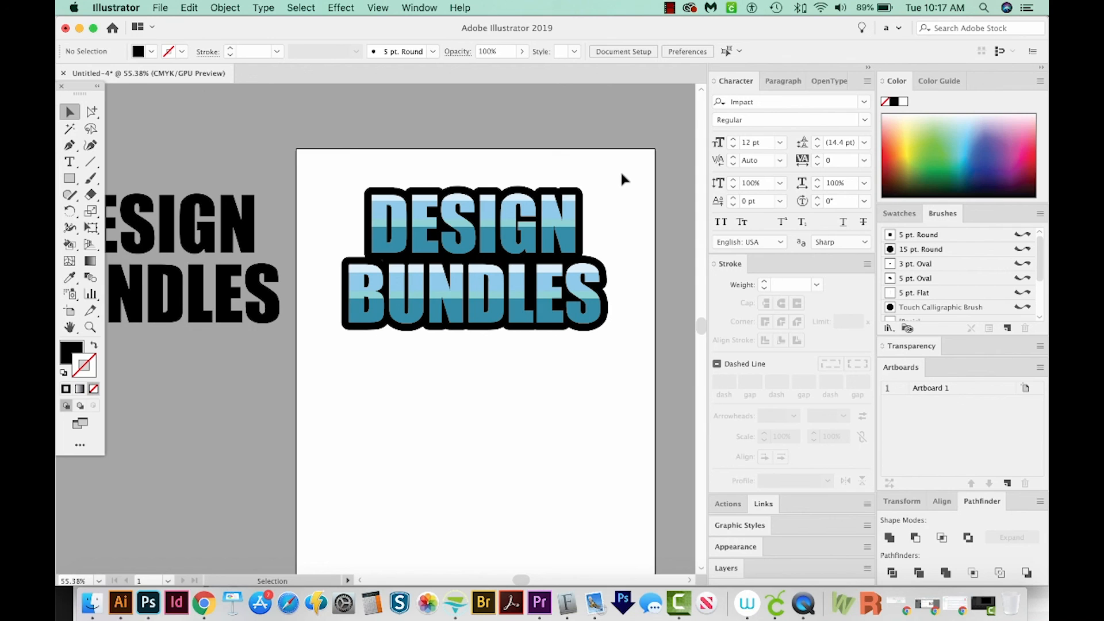
# Select the DESIGN BUNDLES lettering together with the small gap-covering rectangle
pyautogui.moveTo(634, 167); pyautogui.dragTo(398, 317)
pyautogui.moveTo(319, 354); pyautogui.dragTo(320, 352)
pyautogui.click(336, 351)
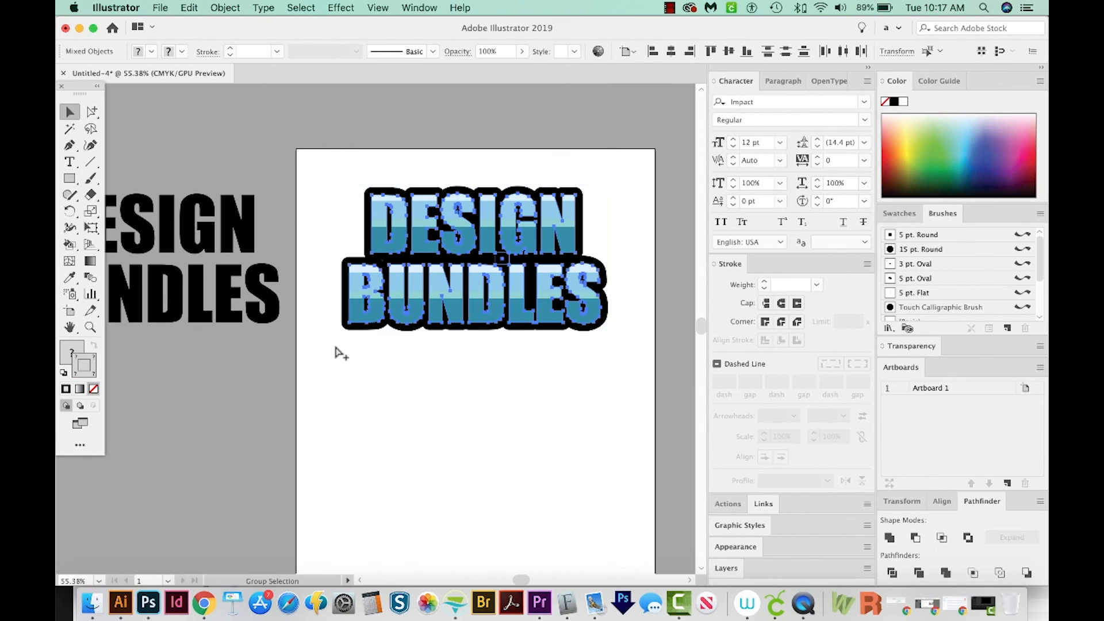